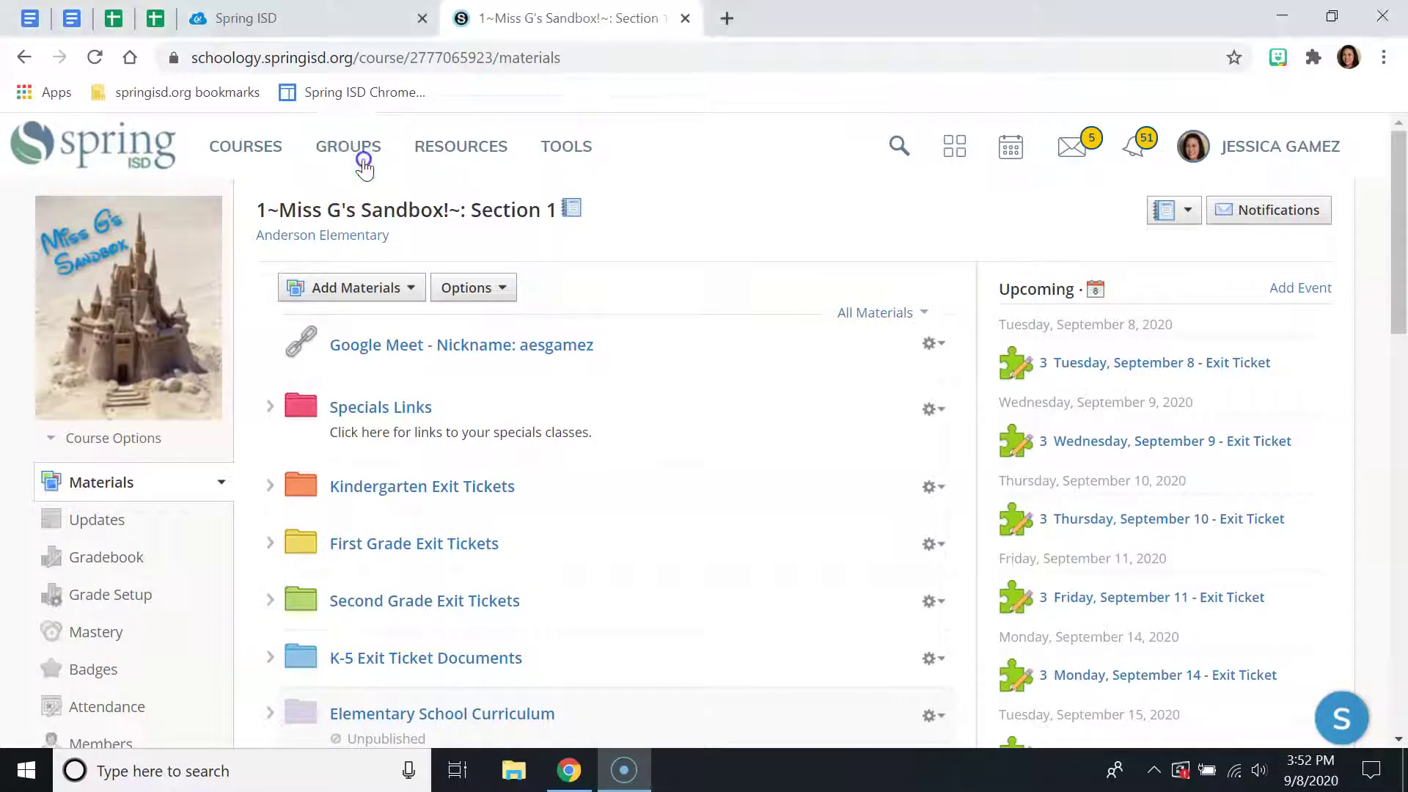
# Open the Resources section of the Curriculum Innovation Lab group
pyautogui.click(364, 168)
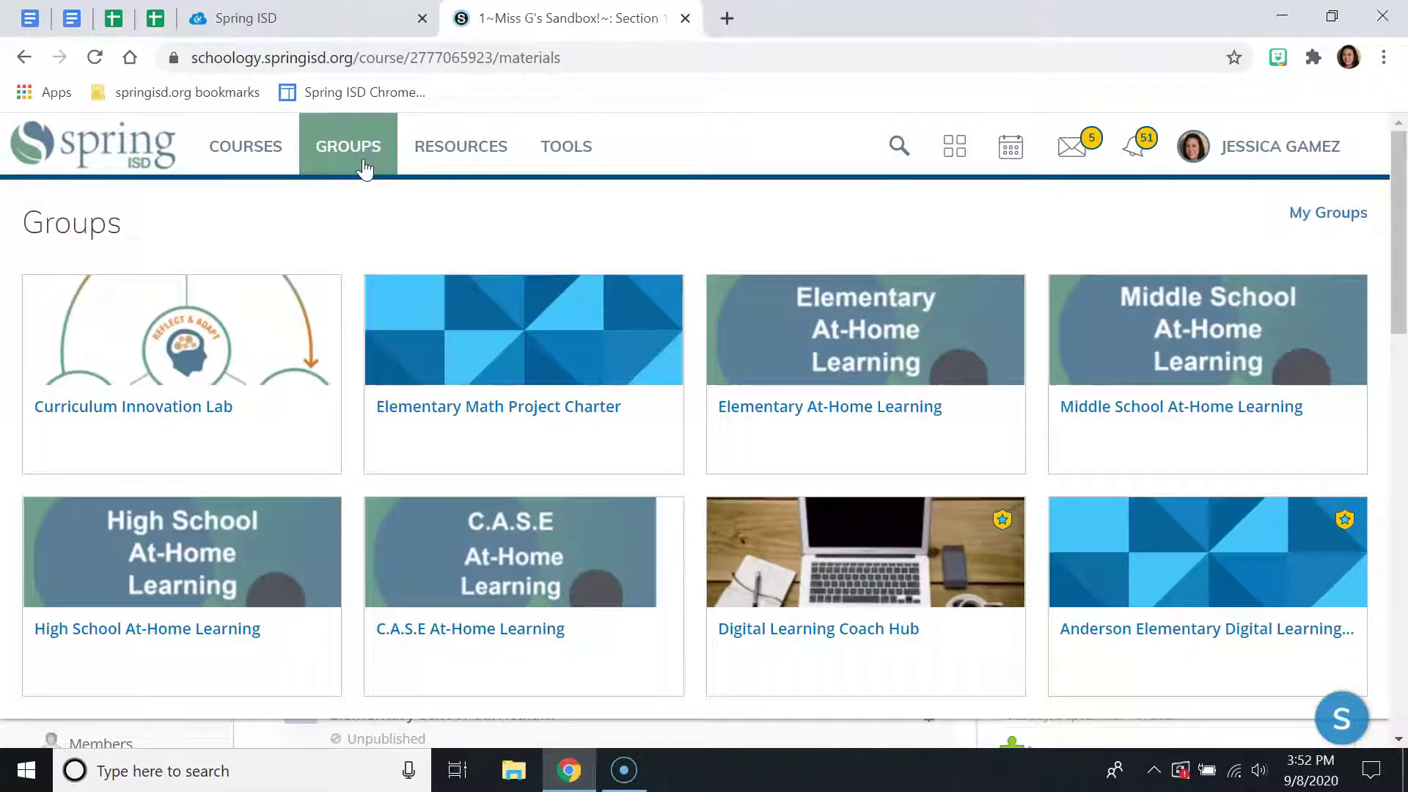
pyautogui.click(233, 346)
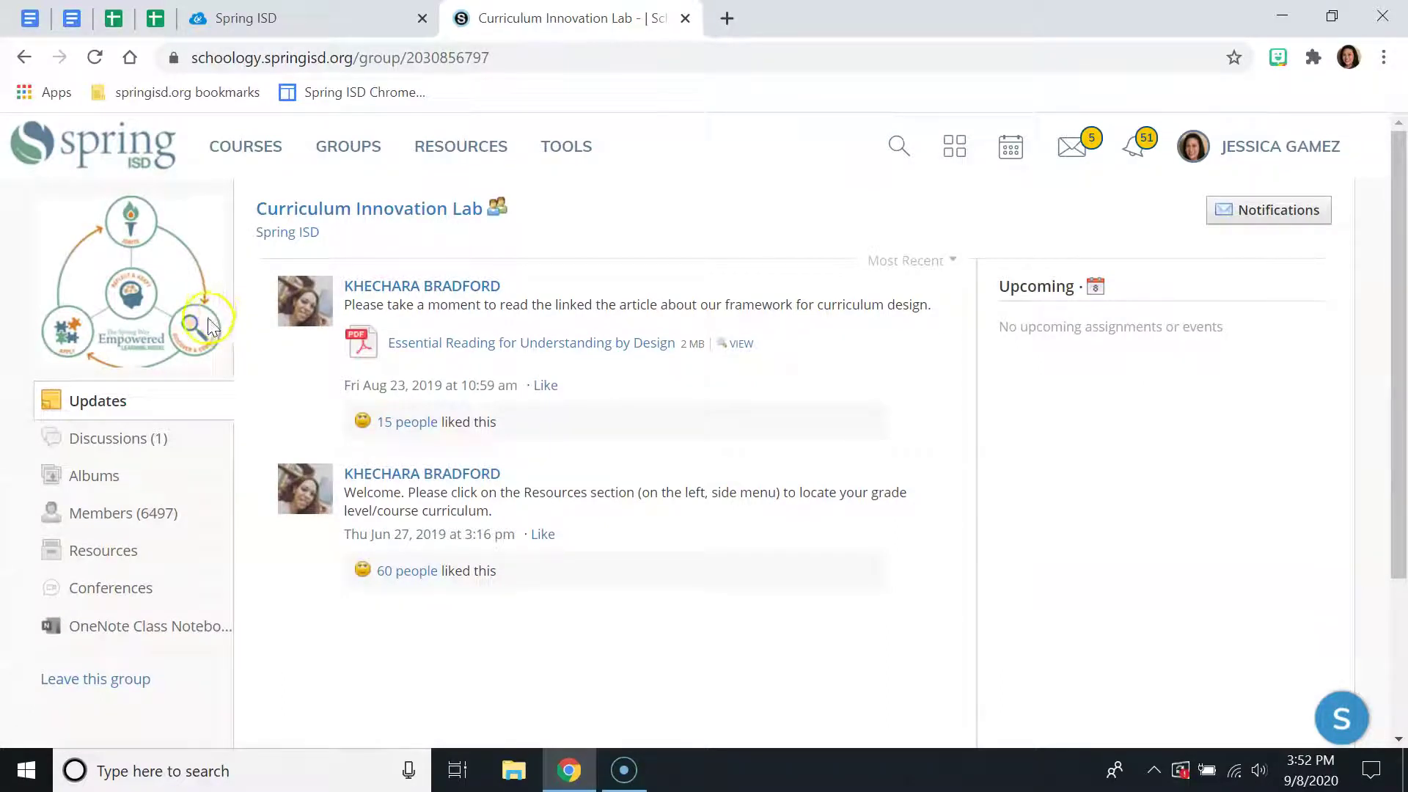
pyautogui.click(104, 556)
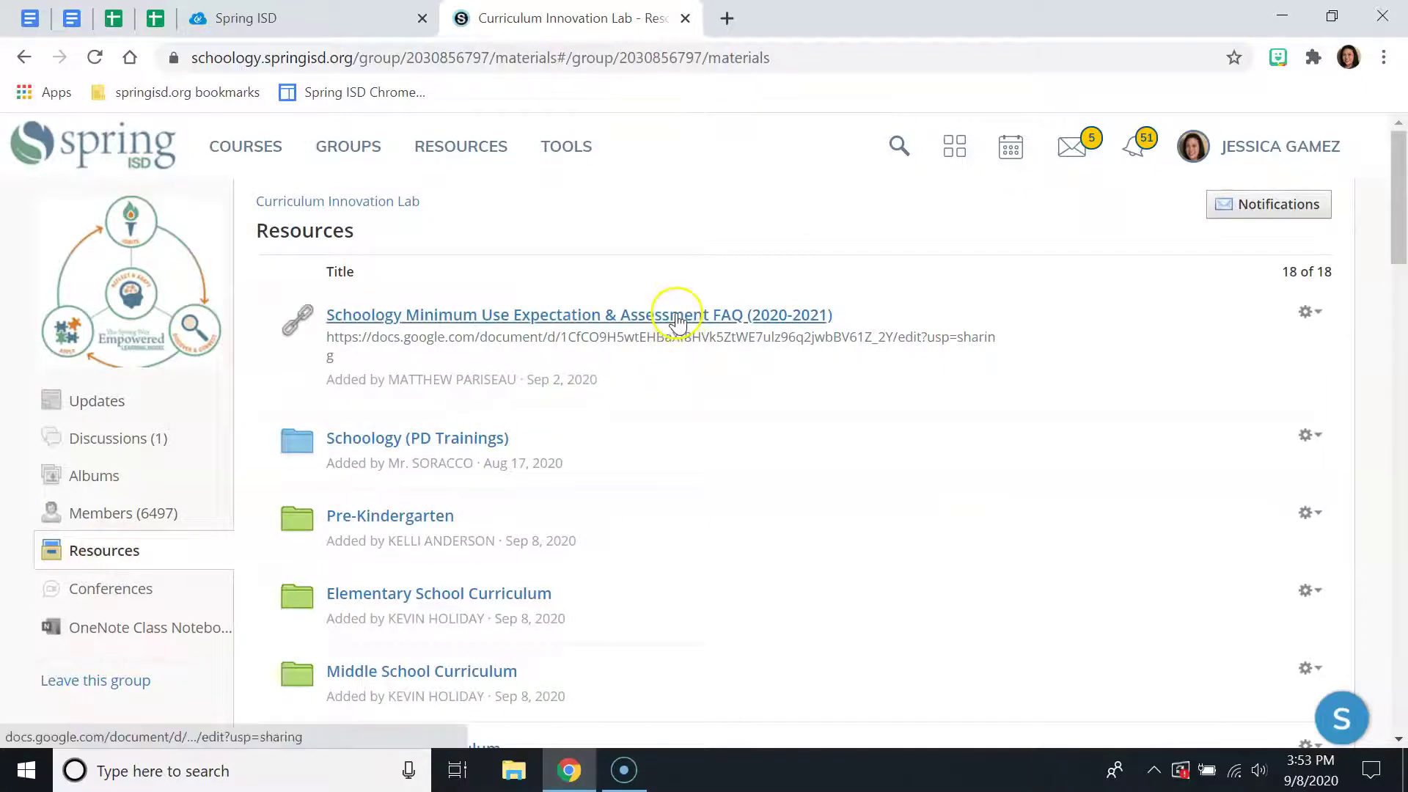
# Look through the group's resources and open the Elementary School Curriculum folder
pyautogui.scroll(-2, 673, 318)
pyautogui.scroll(-1, 686, 323)
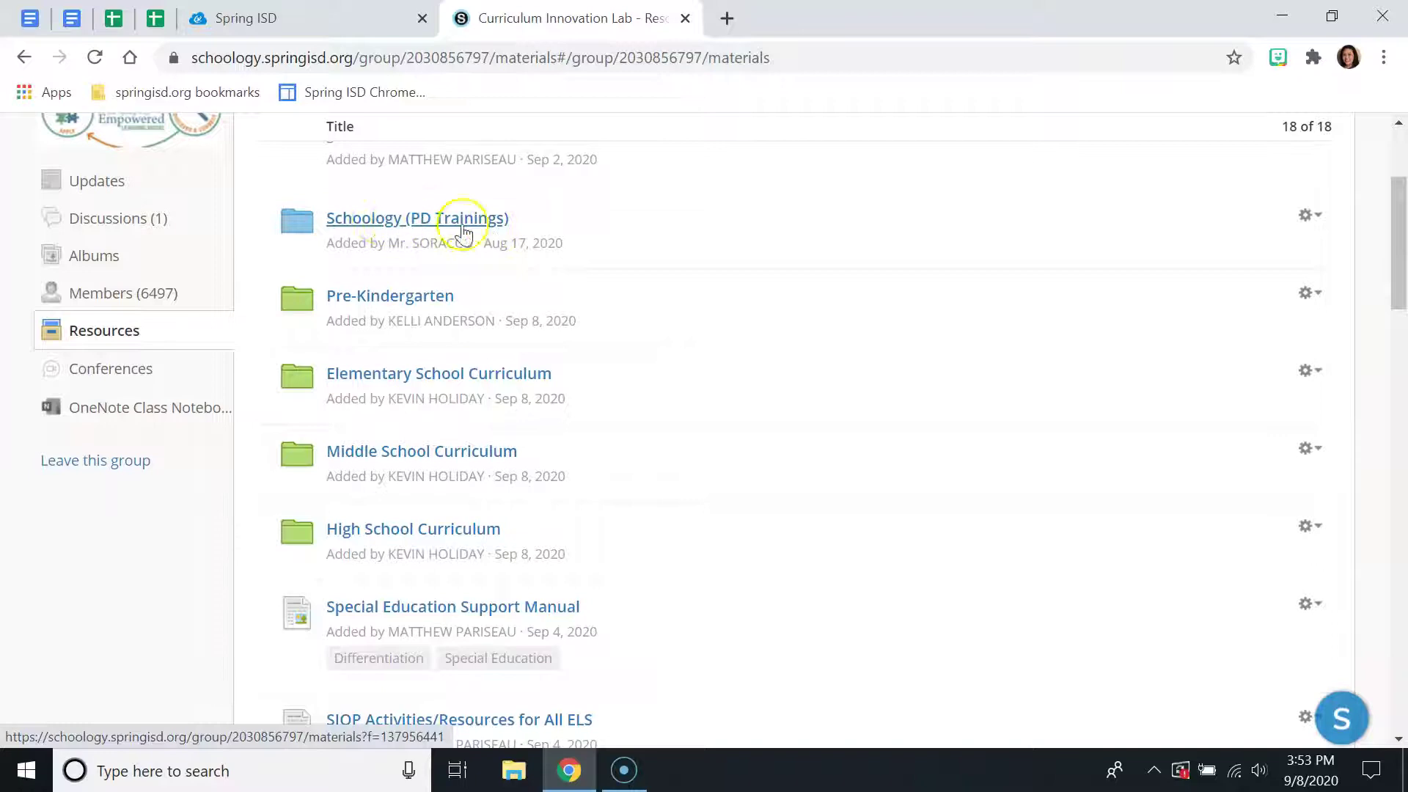
pyautogui.scroll(1, 554, 235)
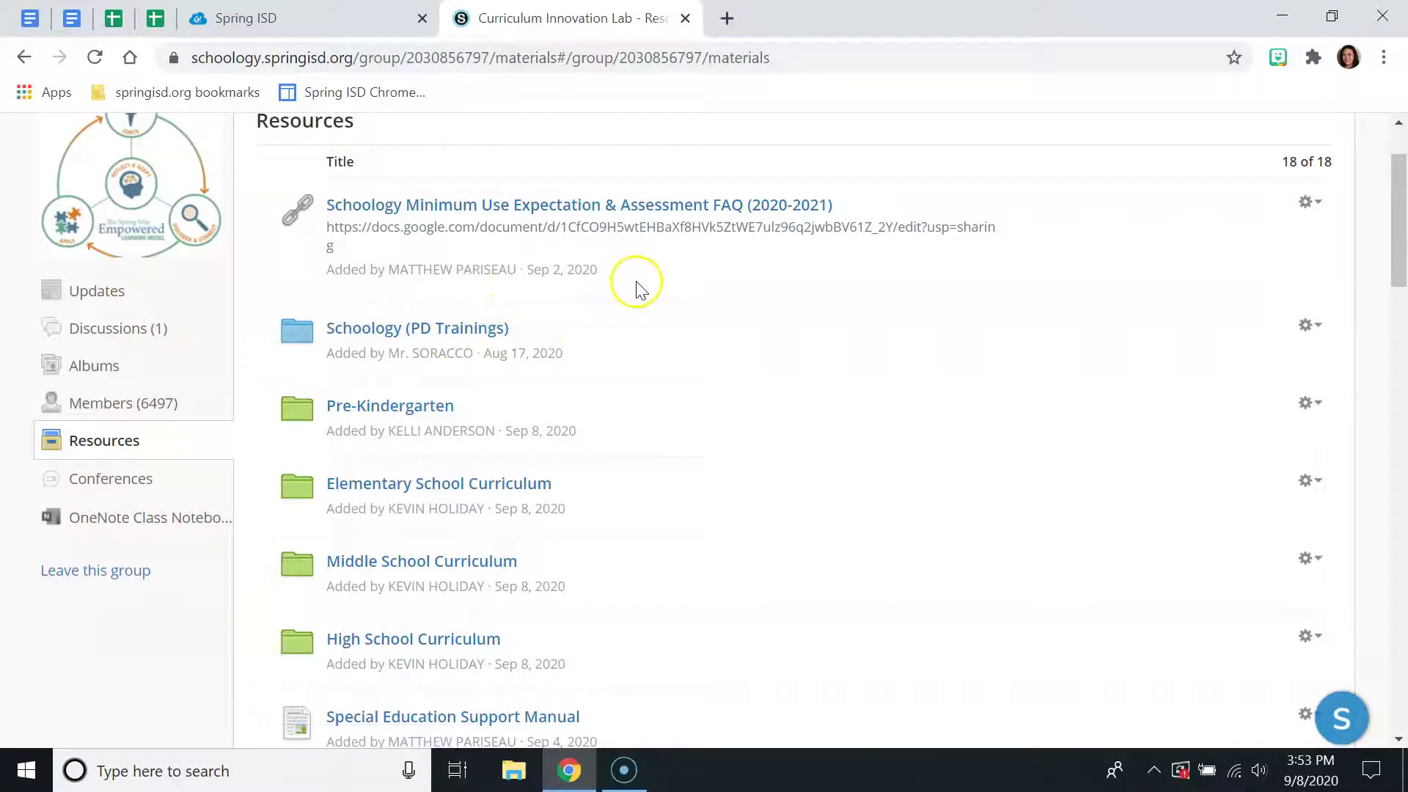
pyautogui.scroll(1, 637, 288)
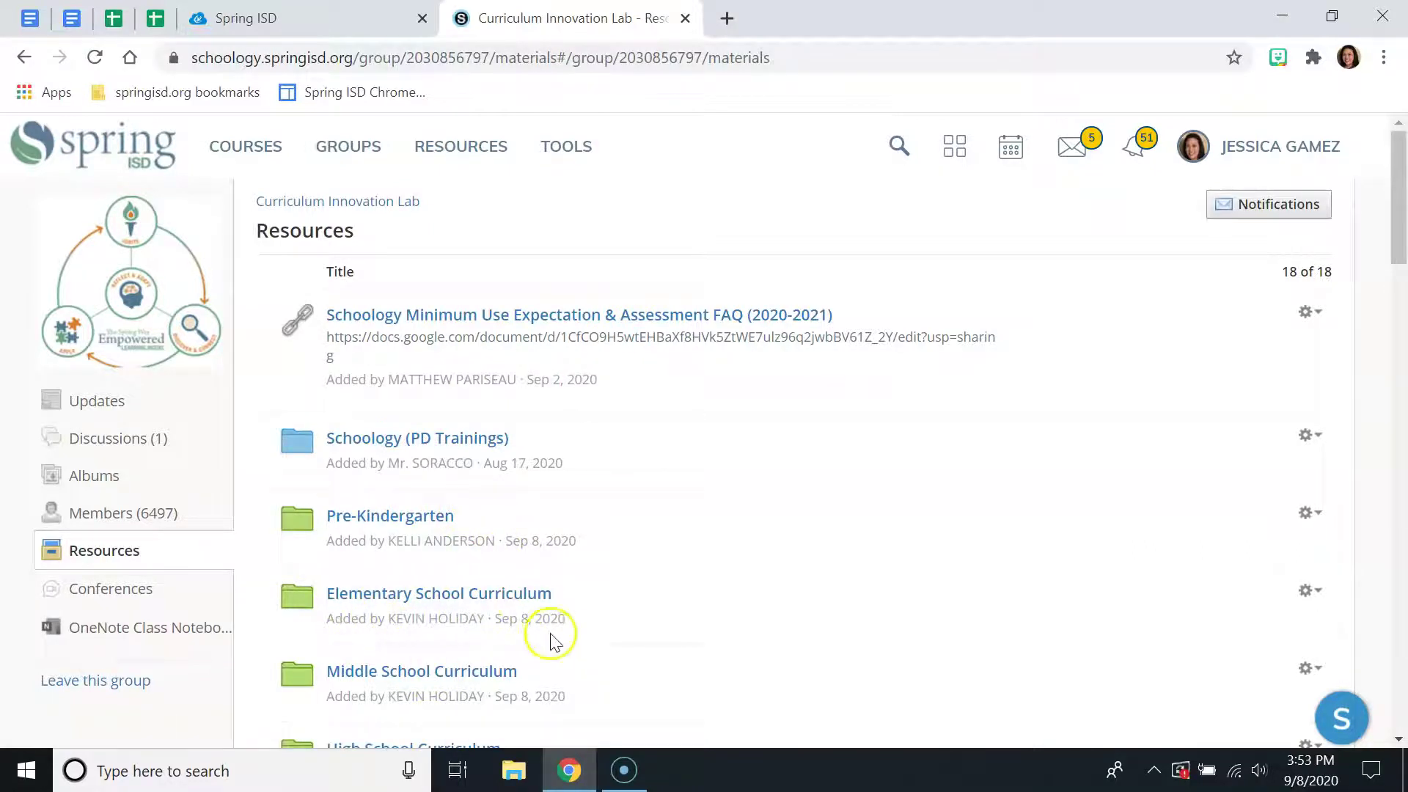
pyautogui.scroll(-1, 552, 639)
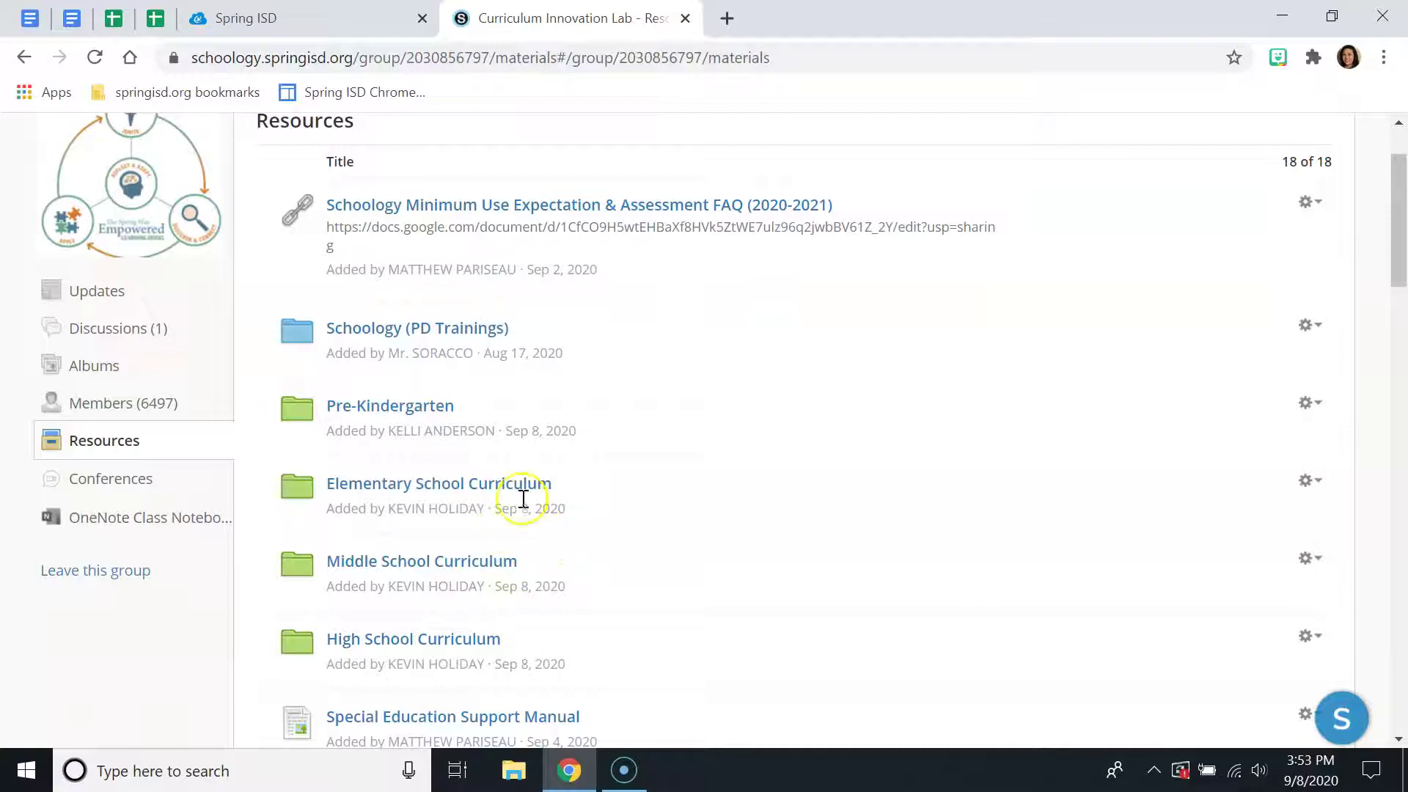
pyautogui.click(474, 496)
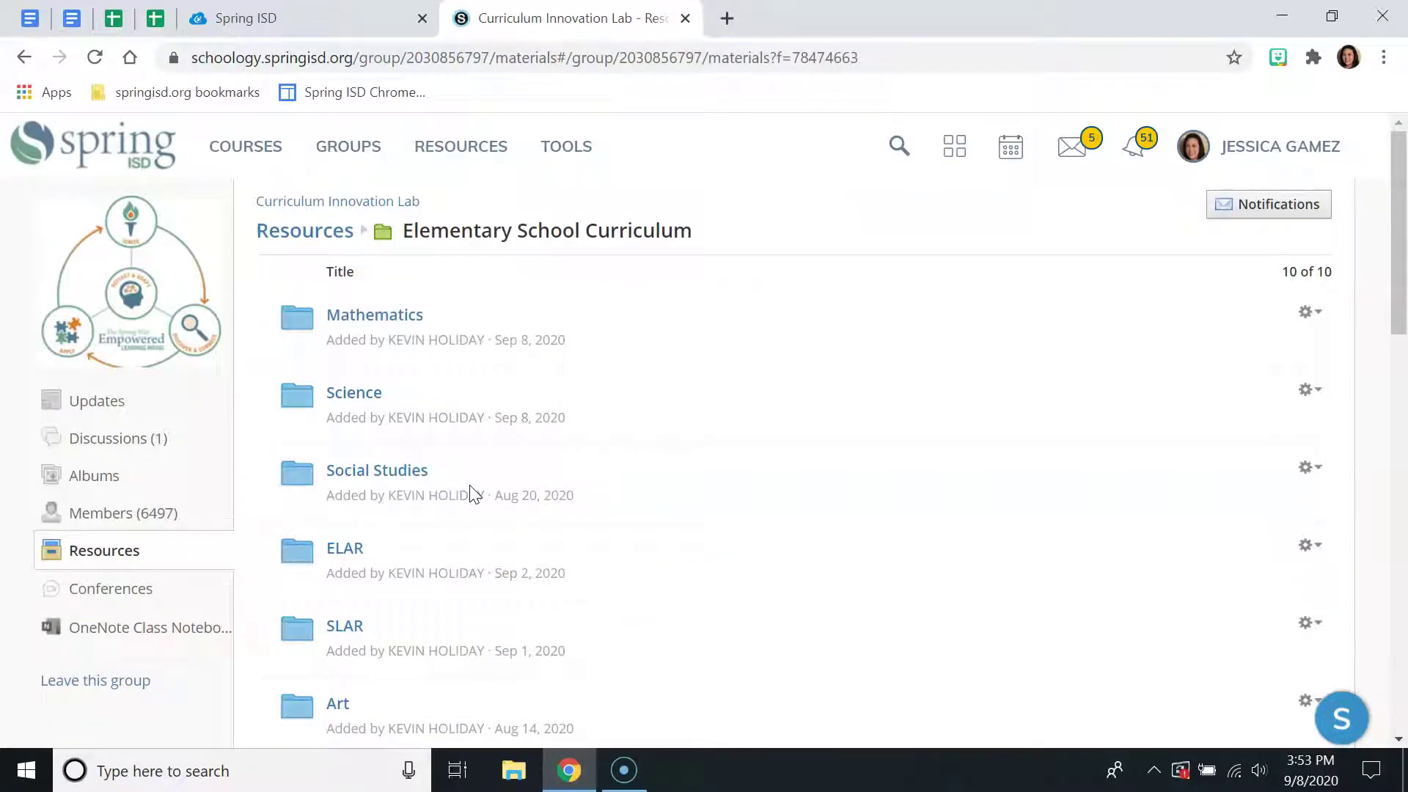
# Go to the Grade 1 folder inside the English section of the Mathematics curriculum
pyautogui.scroll(-2, 566, 427)
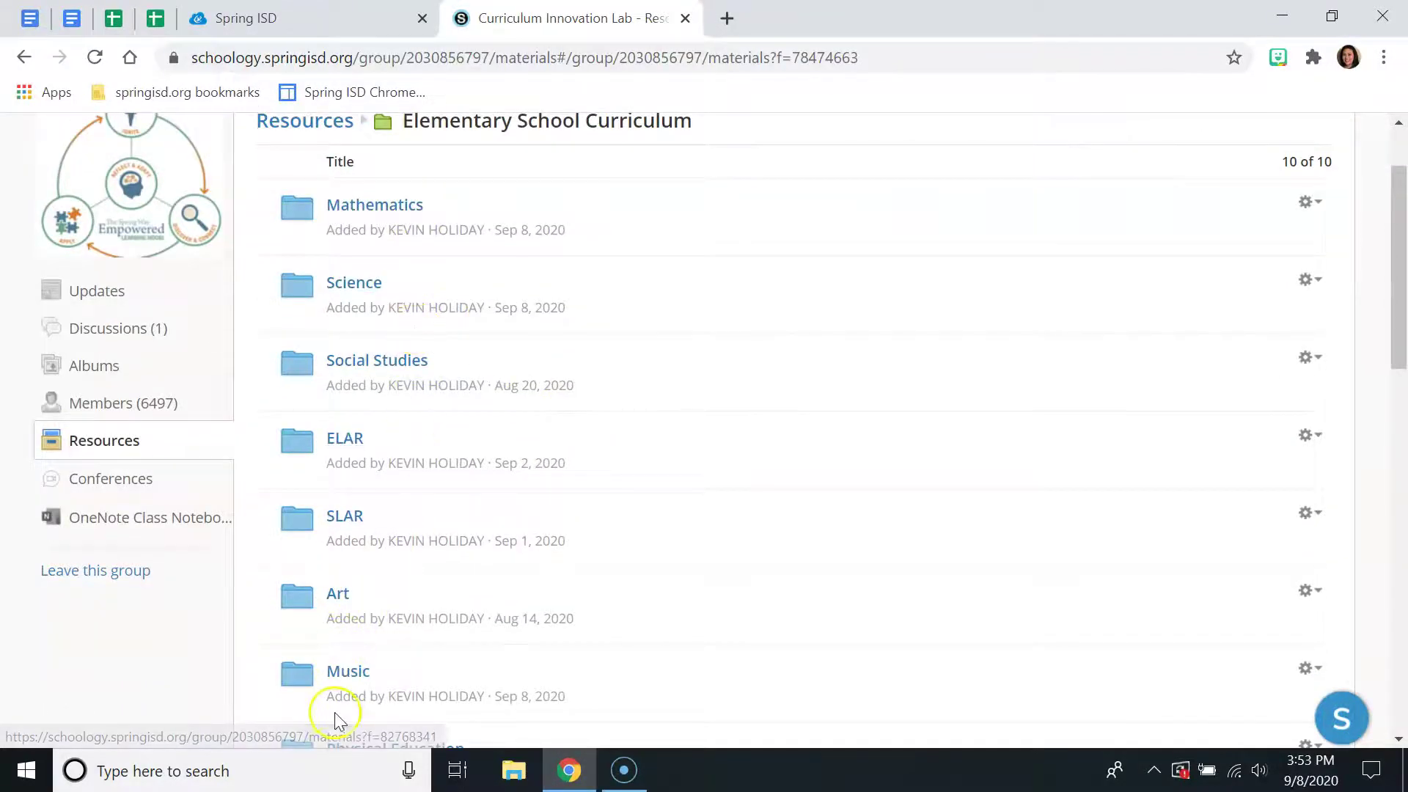
pyautogui.click(406, 209)
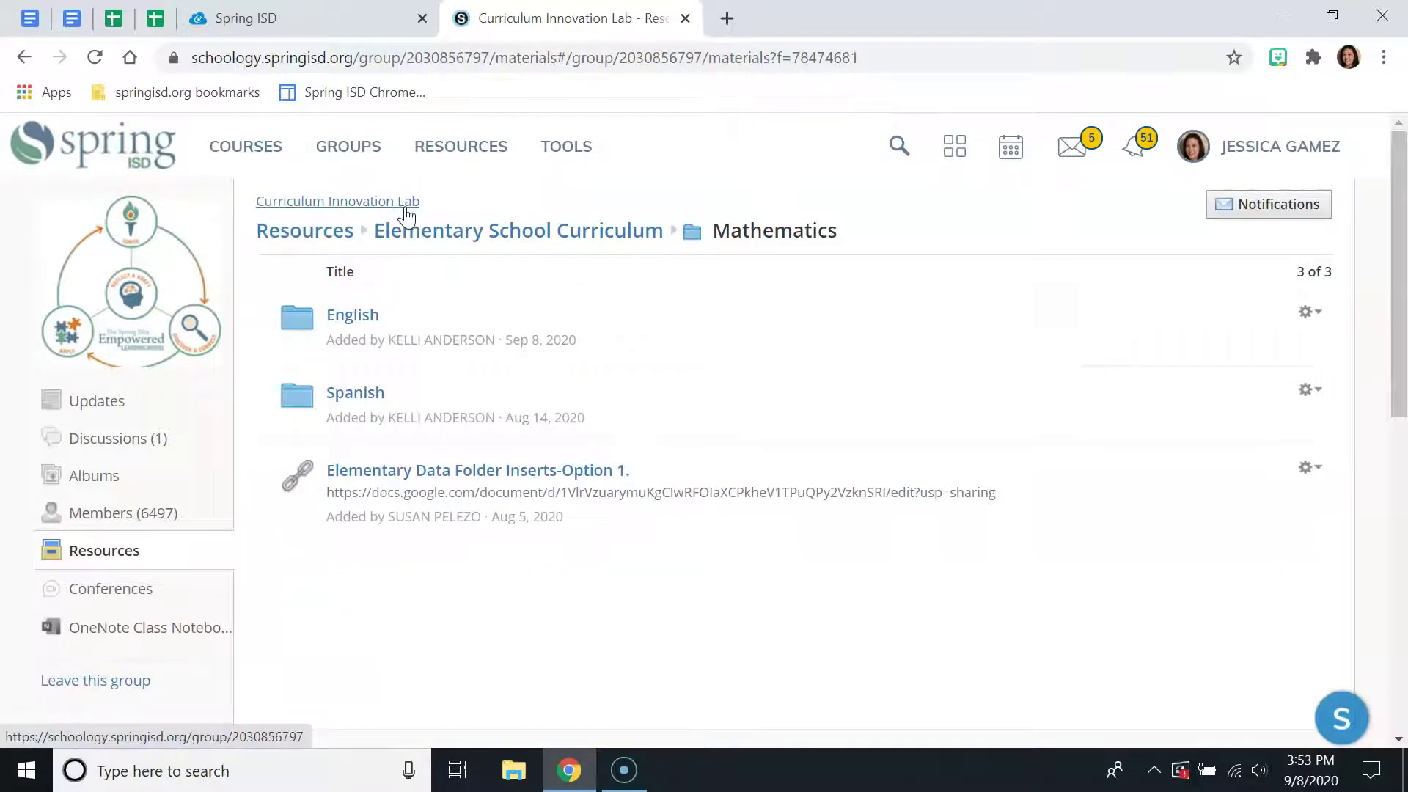
pyautogui.click(380, 323)
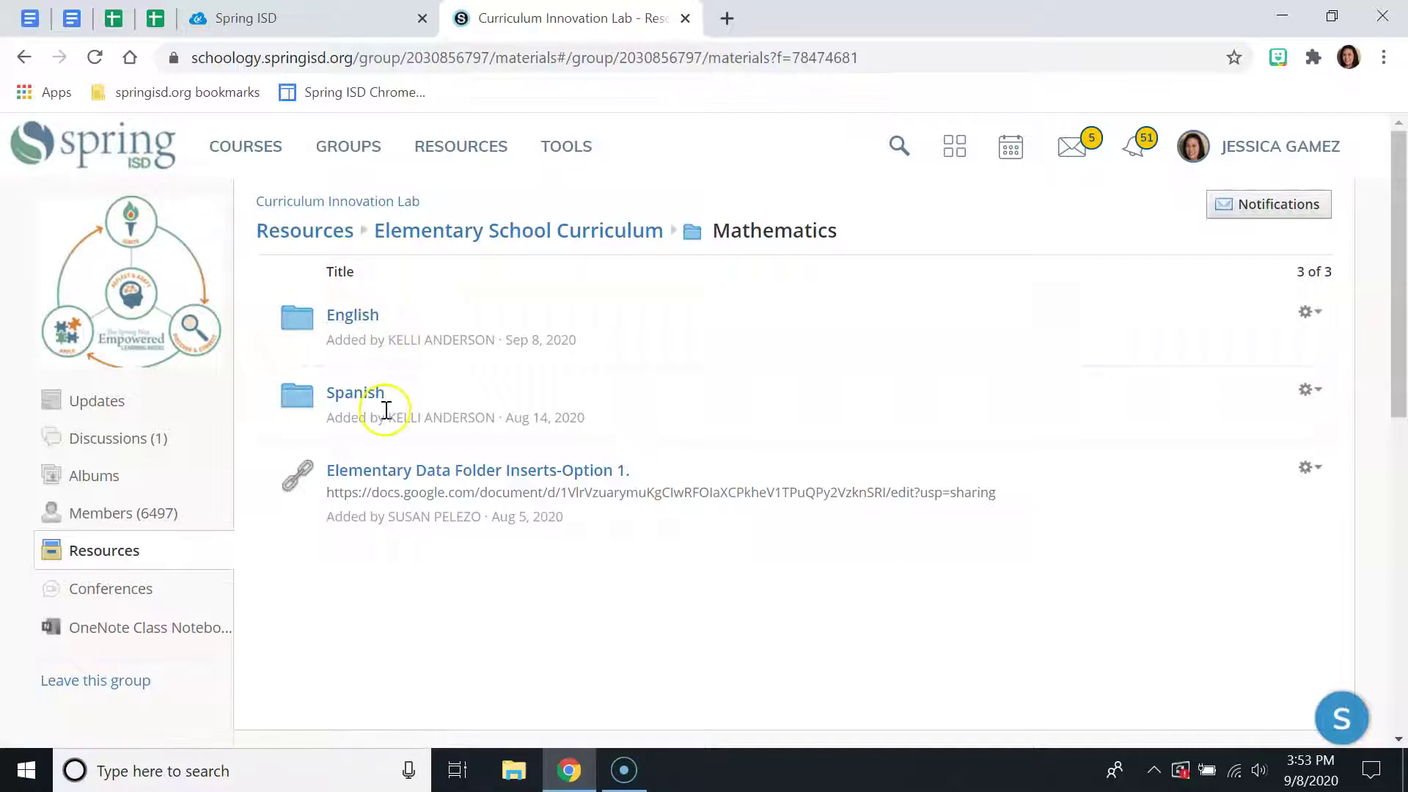
pyautogui.click(350, 316)
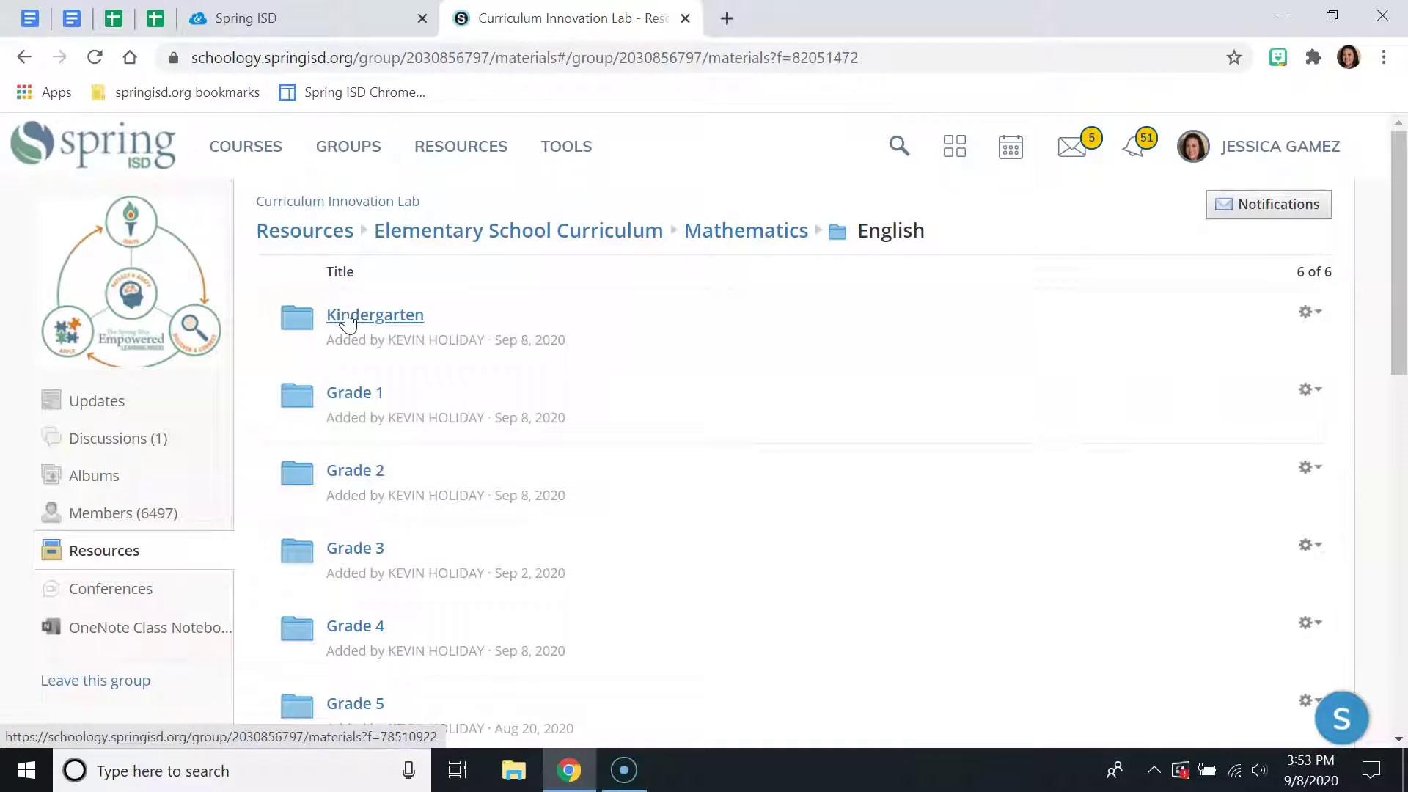
pyautogui.click(343, 394)
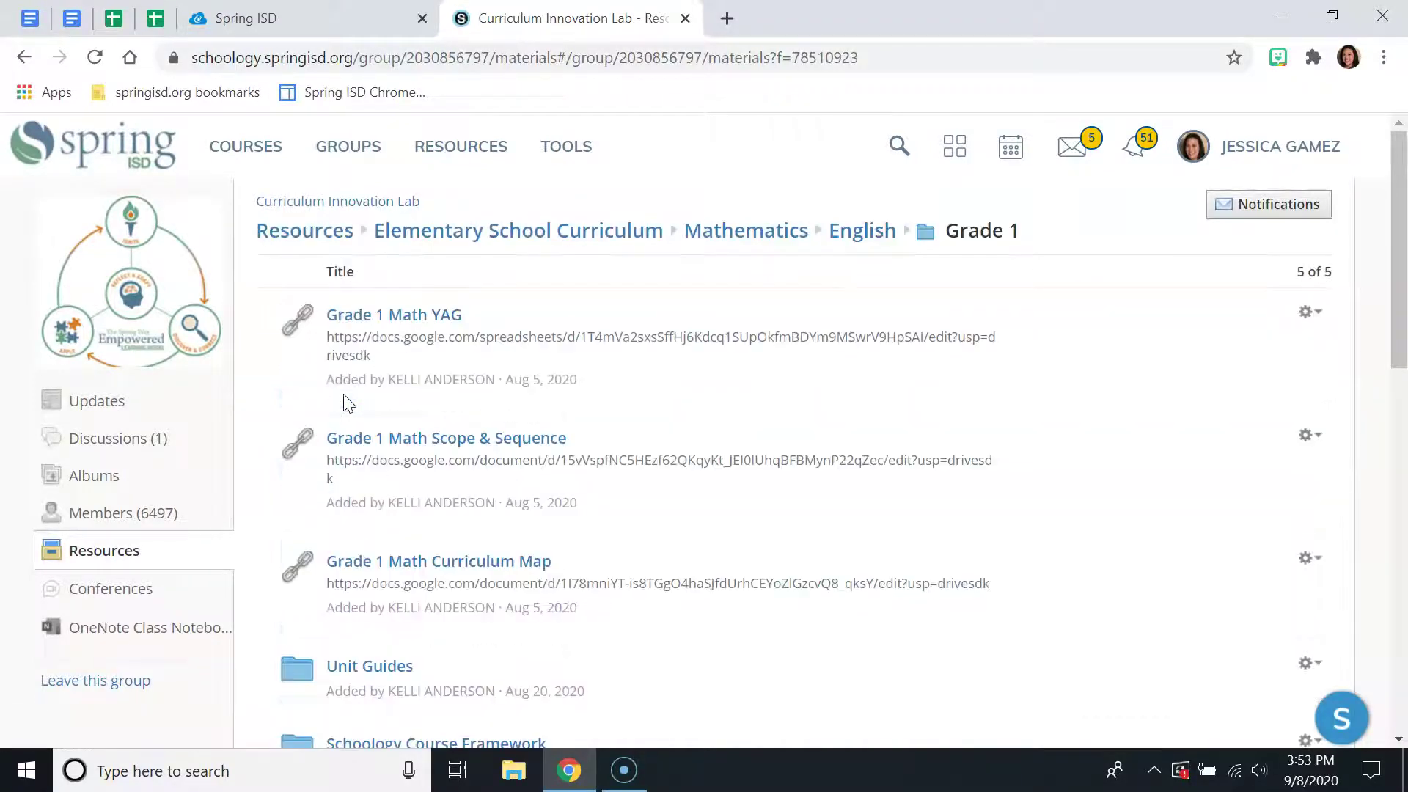
# Open the Grade 1 Math Unit 1 guide, Foundations of Numbers up to 20, from the Unit Guides folder
pyautogui.click(1404, 246)
pyautogui.moveTo(1403, 246); pyautogui.dragTo(1403, 308)
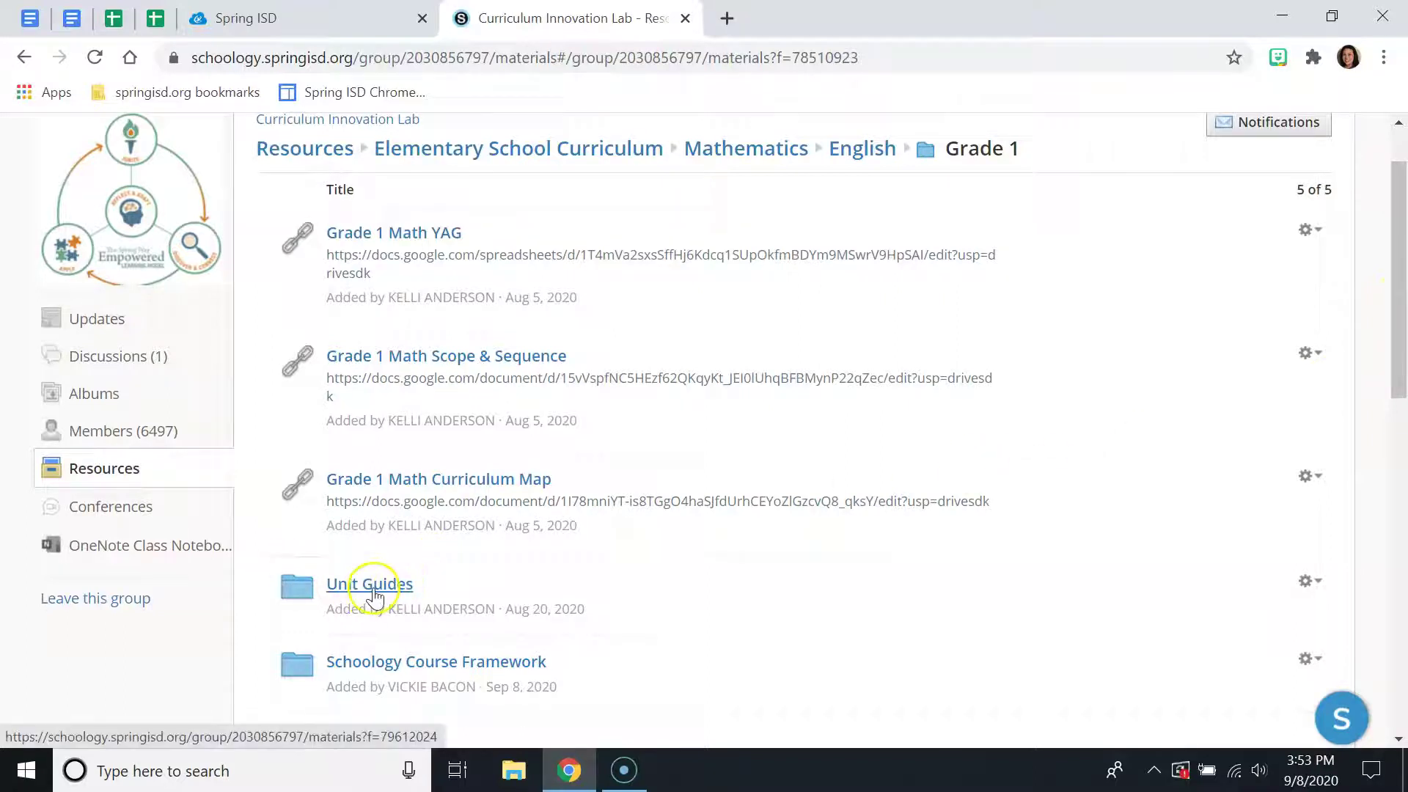
pyautogui.click(376, 590)
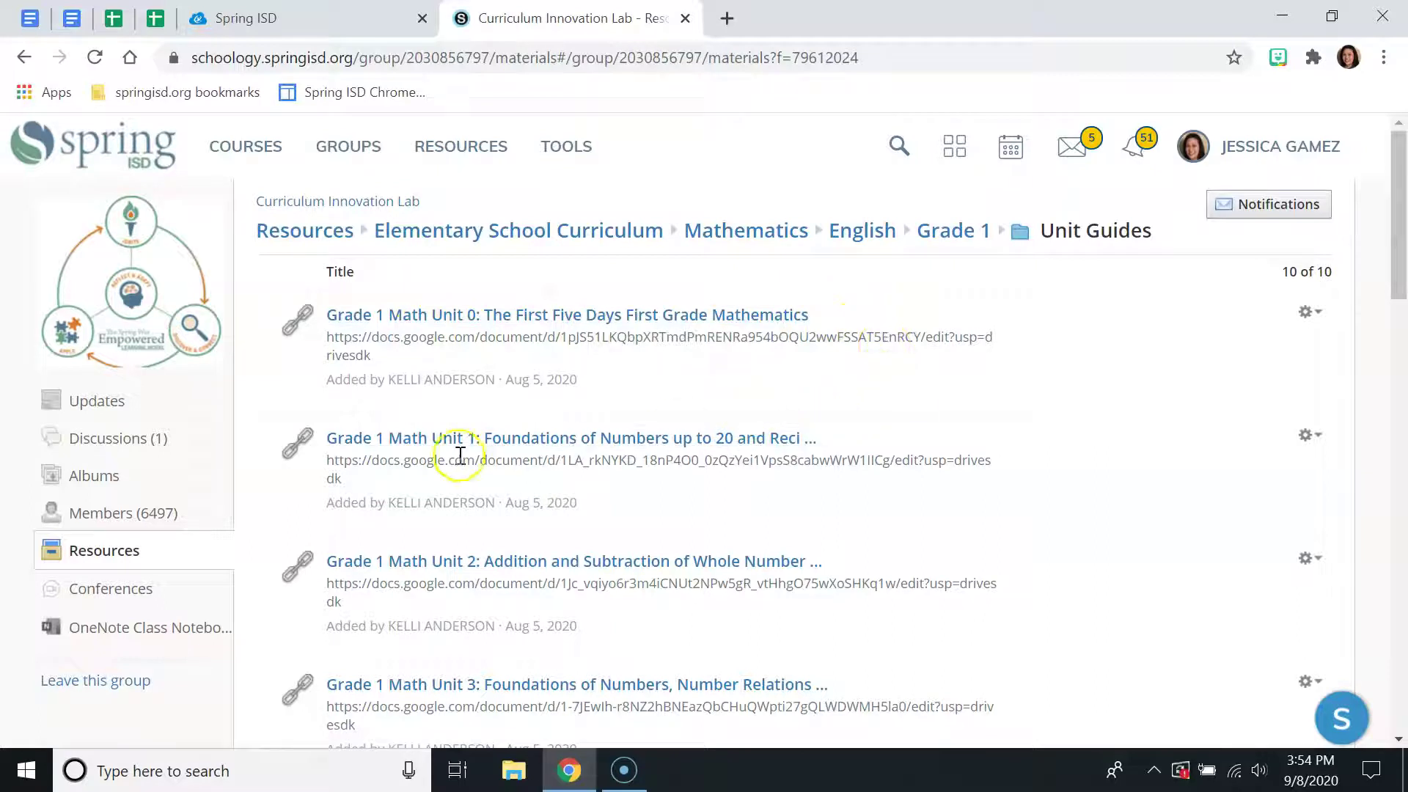
pyautogui.click(408, 440)
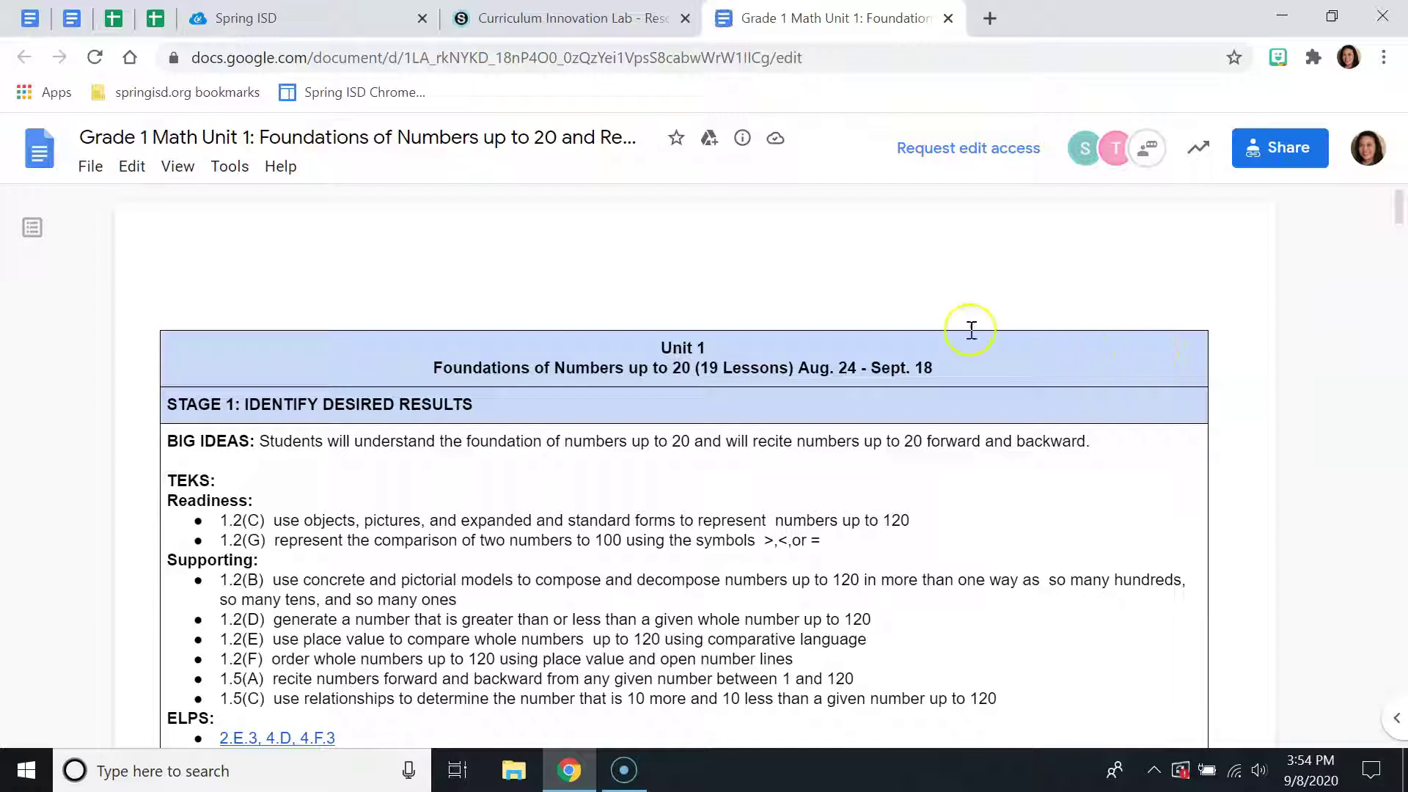
# Skim the Unit 1 guide and search it for "exit", advancing to the Exit Tickets Unit 1 match
pyautogui.scroll(-4, 966, 330)
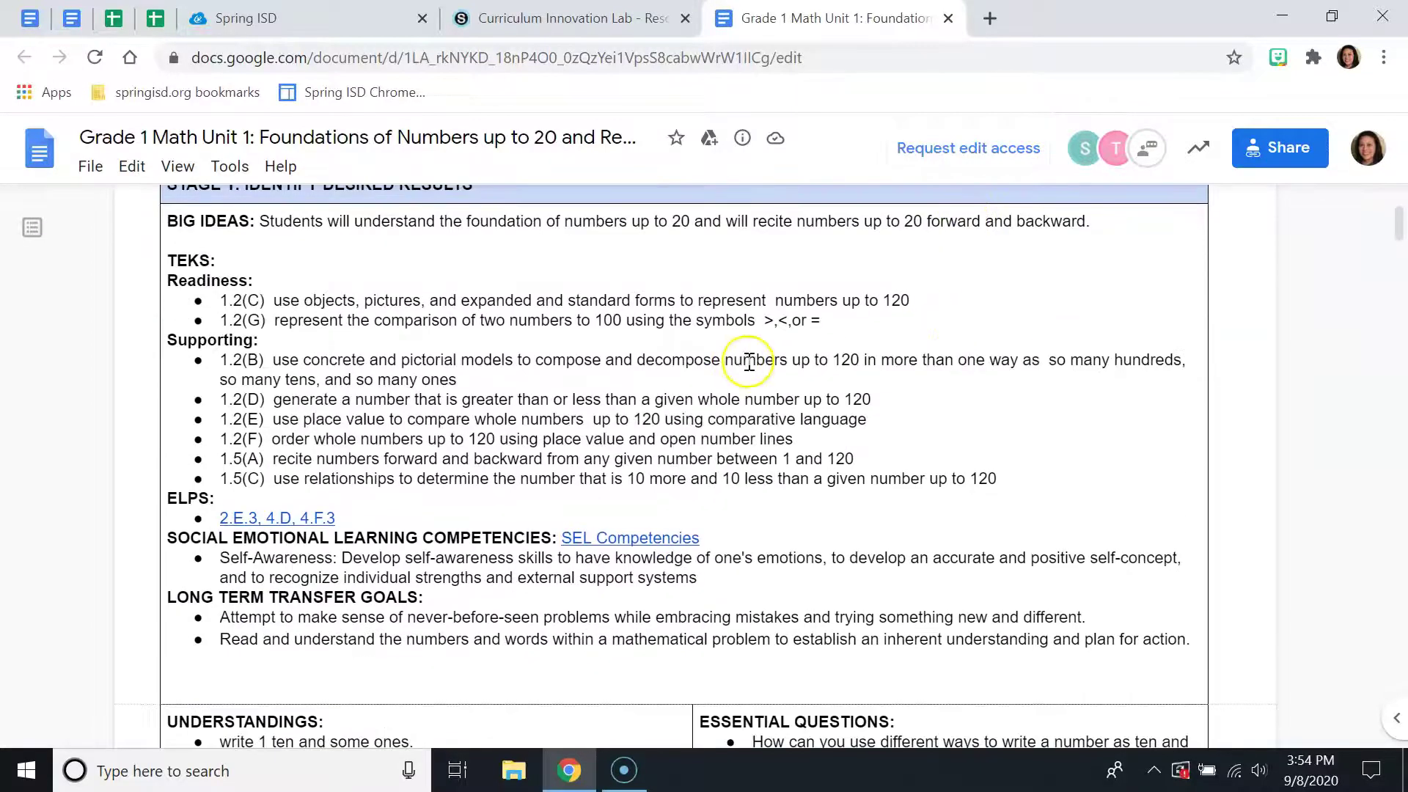
pyautogui.scroll(-4, 749, 363)
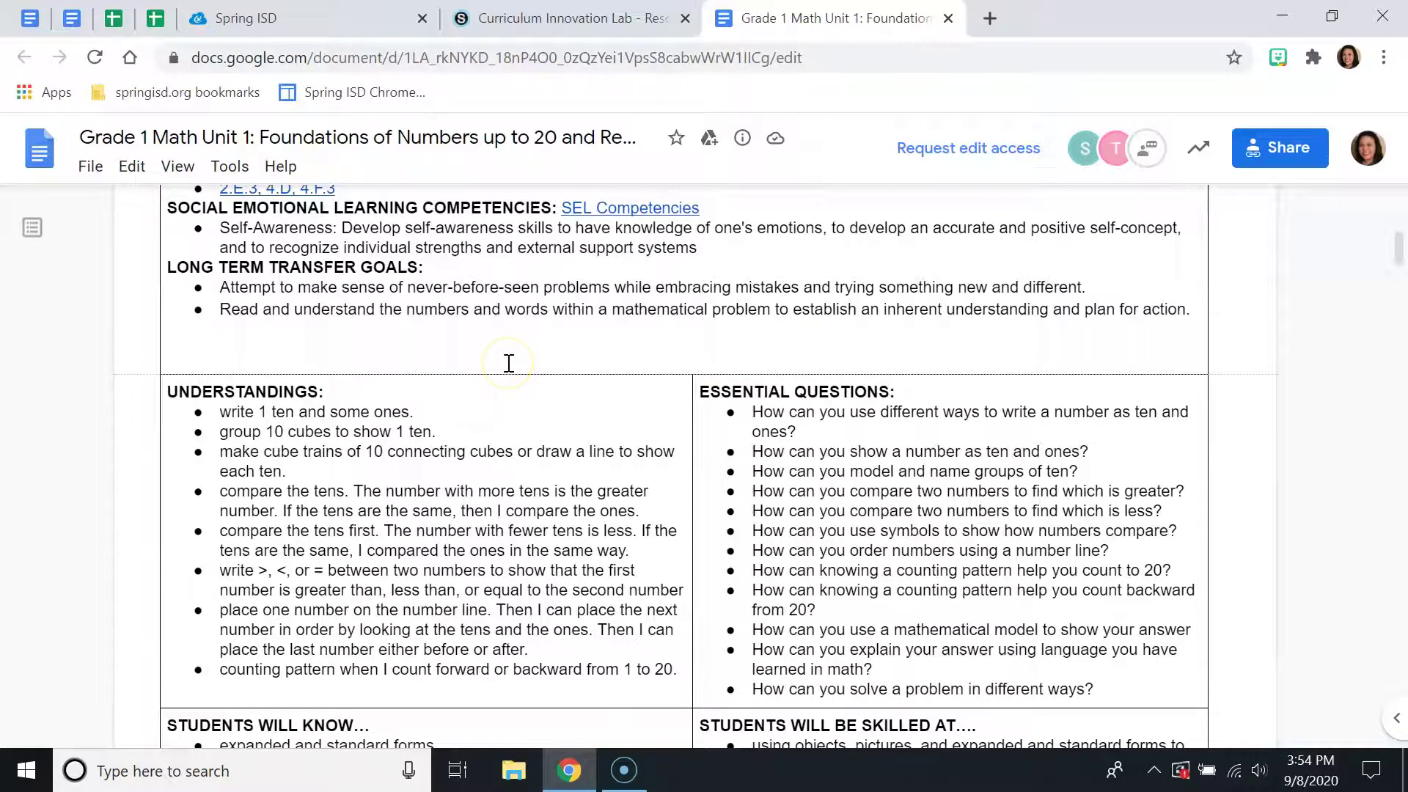
pyautogui.scroll(-2, 509, 363)
pyautogui.scroll(-2, 507, 364)
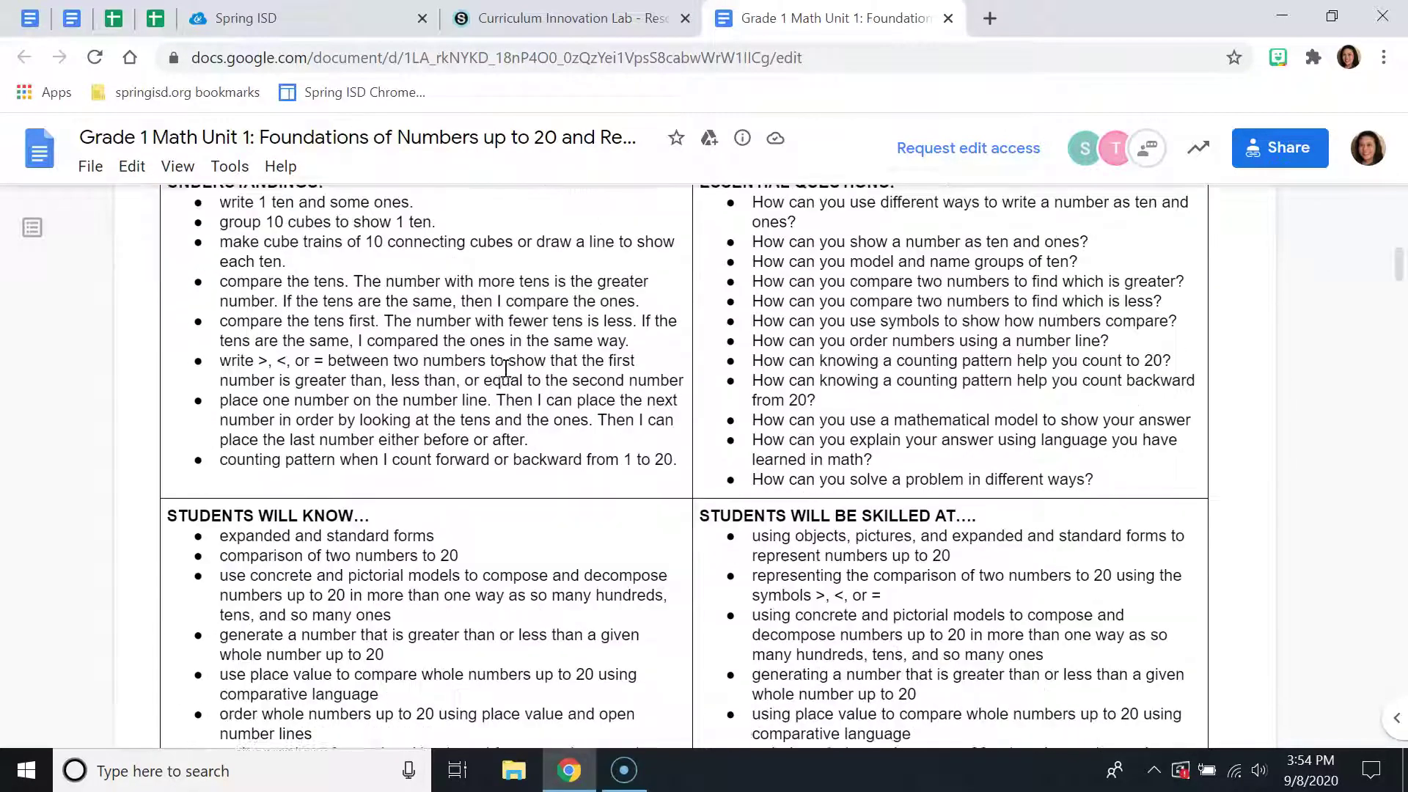
pyautogui.scroll(2, 506, 369)
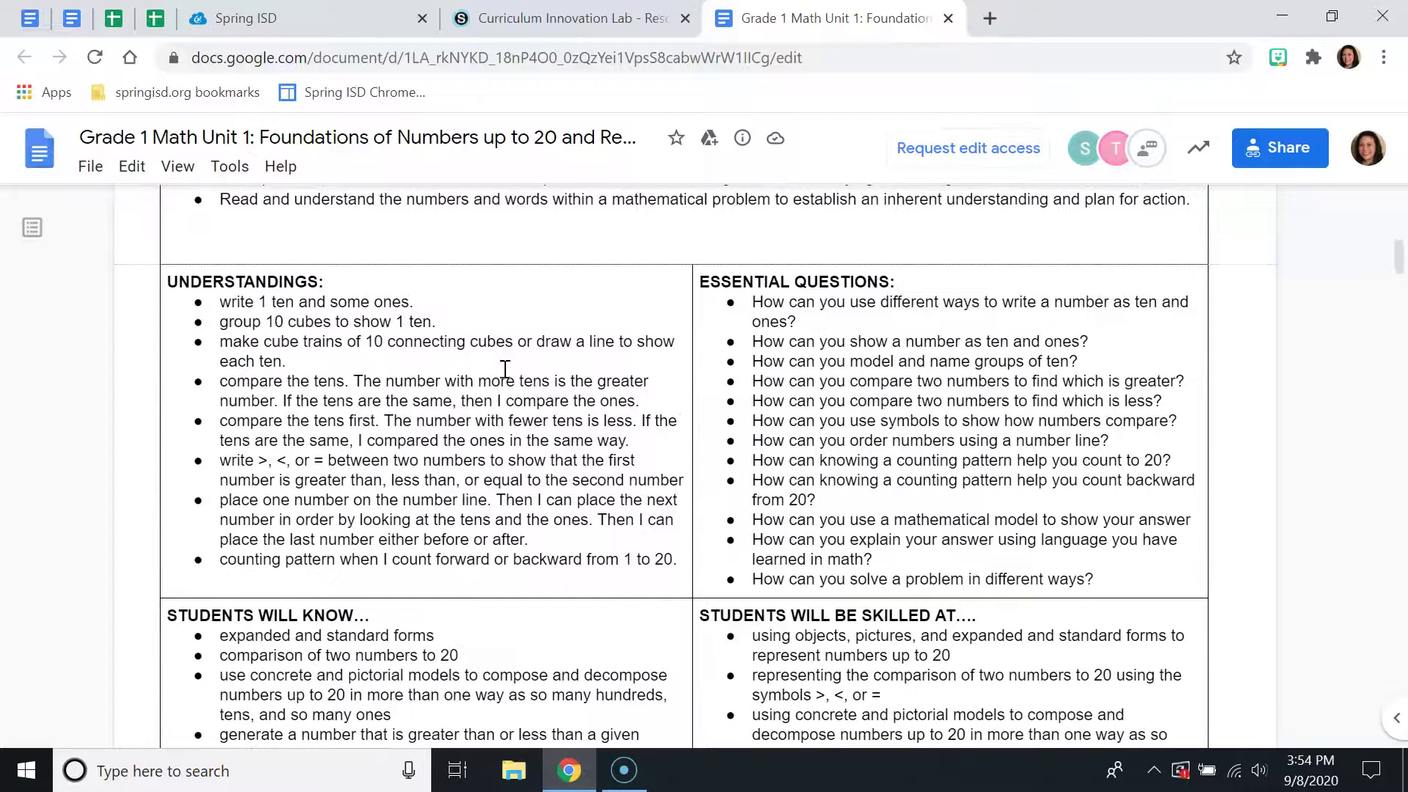
pyautogui.hotkey('ctrl', 'f')
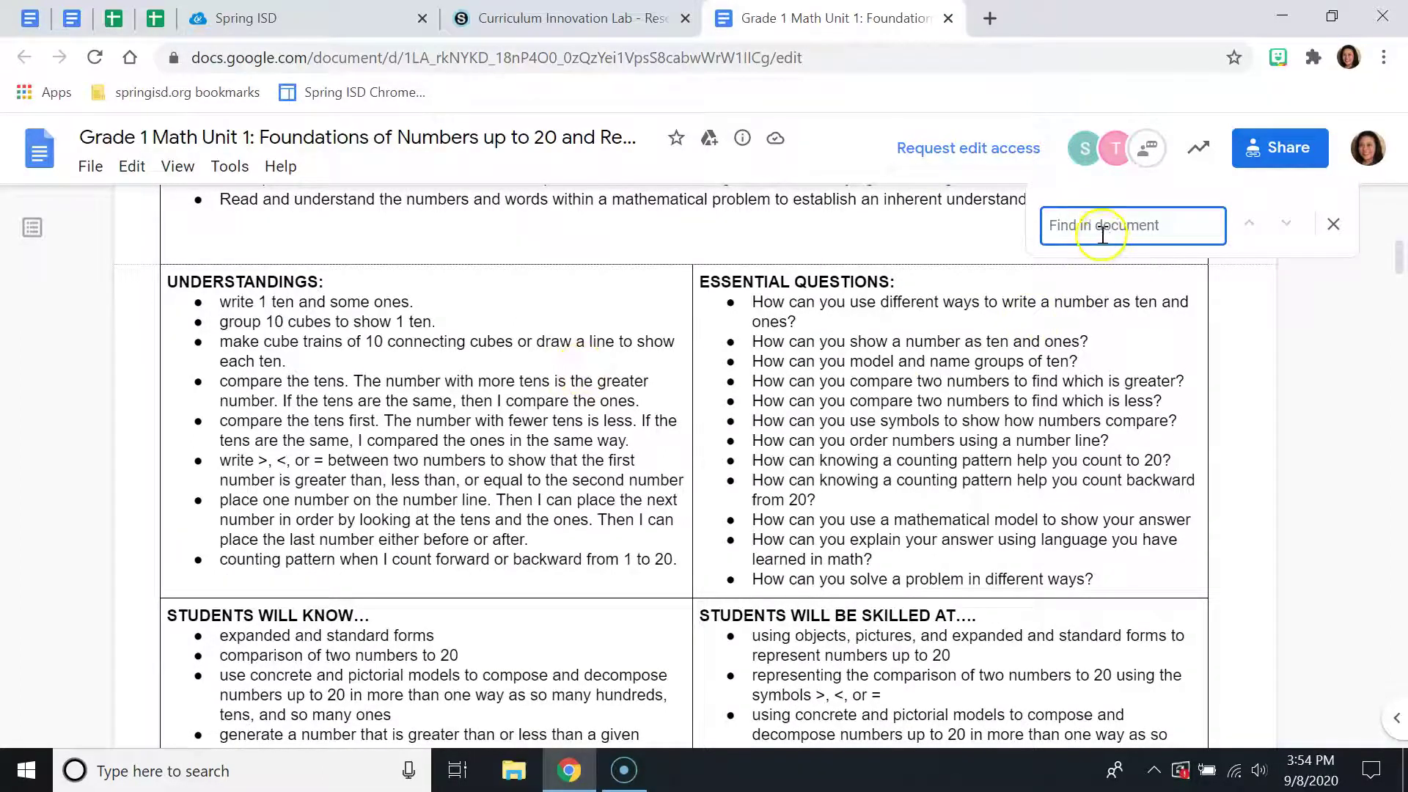
pyautogui.click(1054, 235)
pyautogui.write('exit')
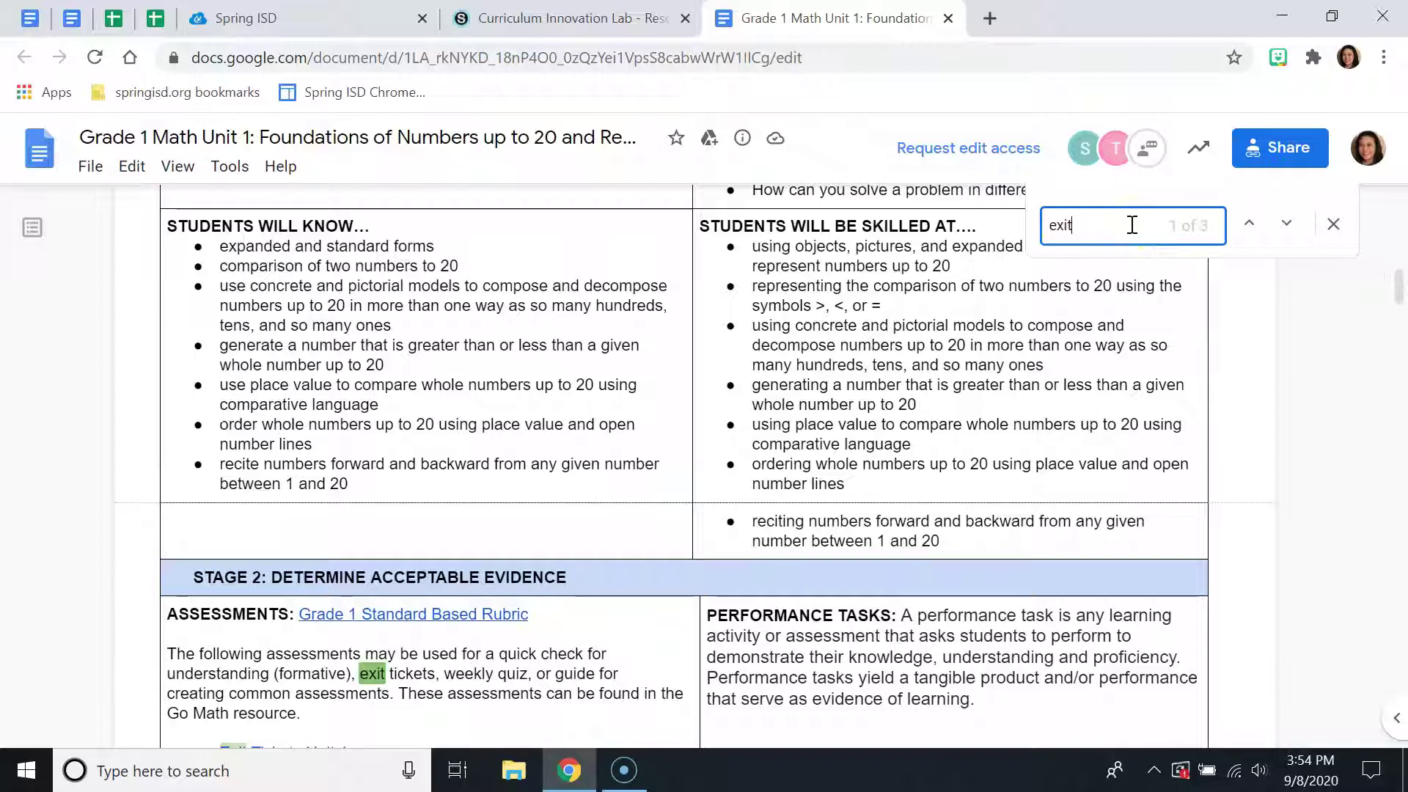
pyautogui.click(1262, 233)
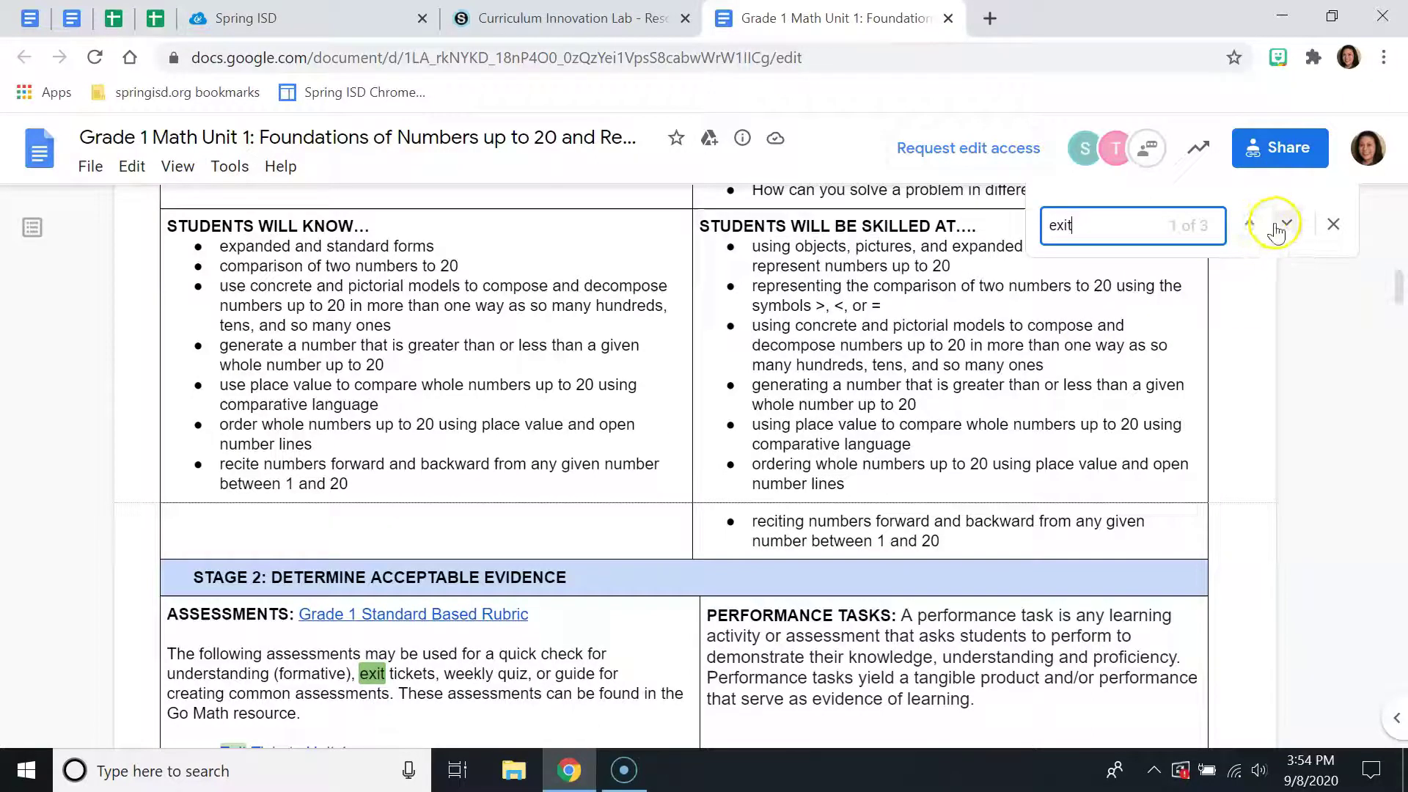
pyautogui.click(1289, 225)
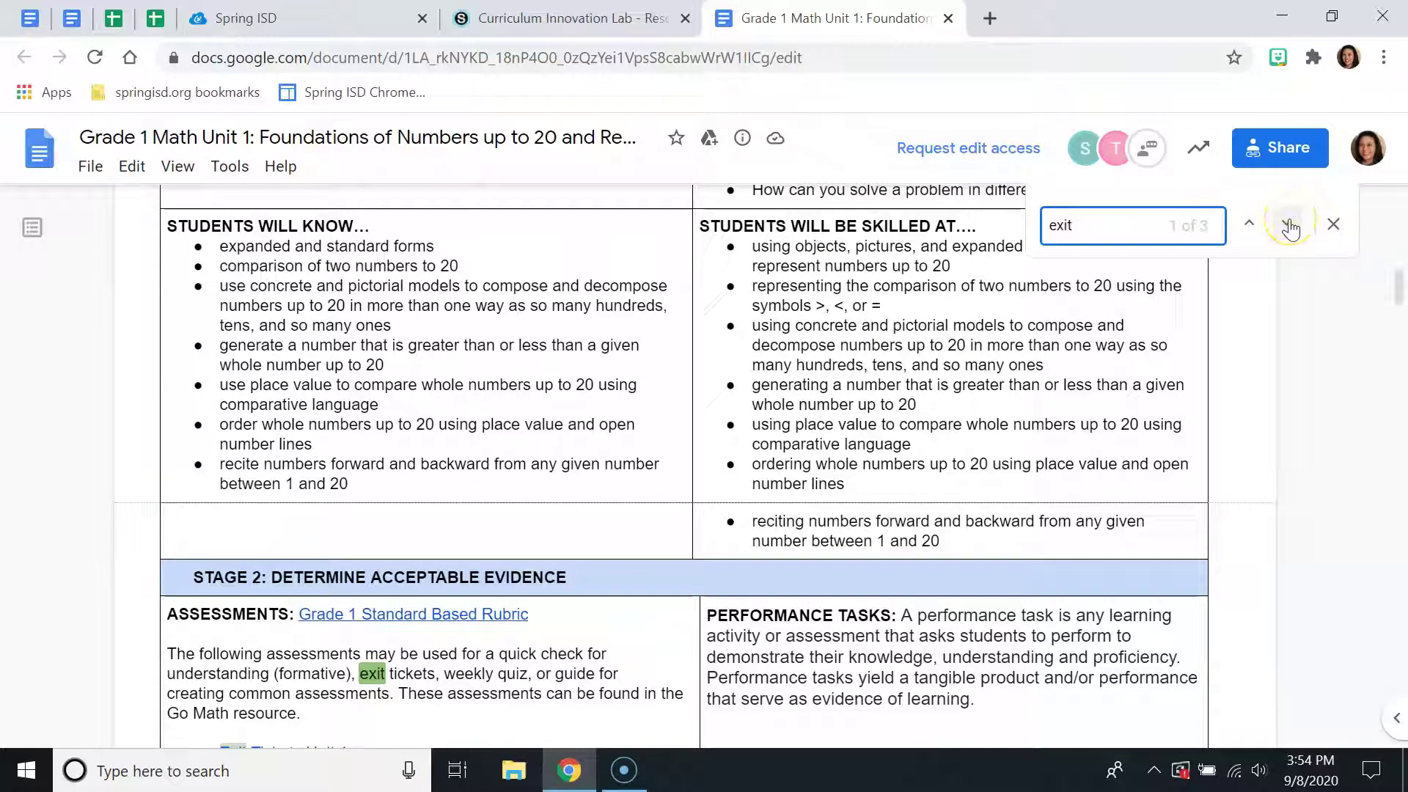
pyautogui.click(1287, 232)
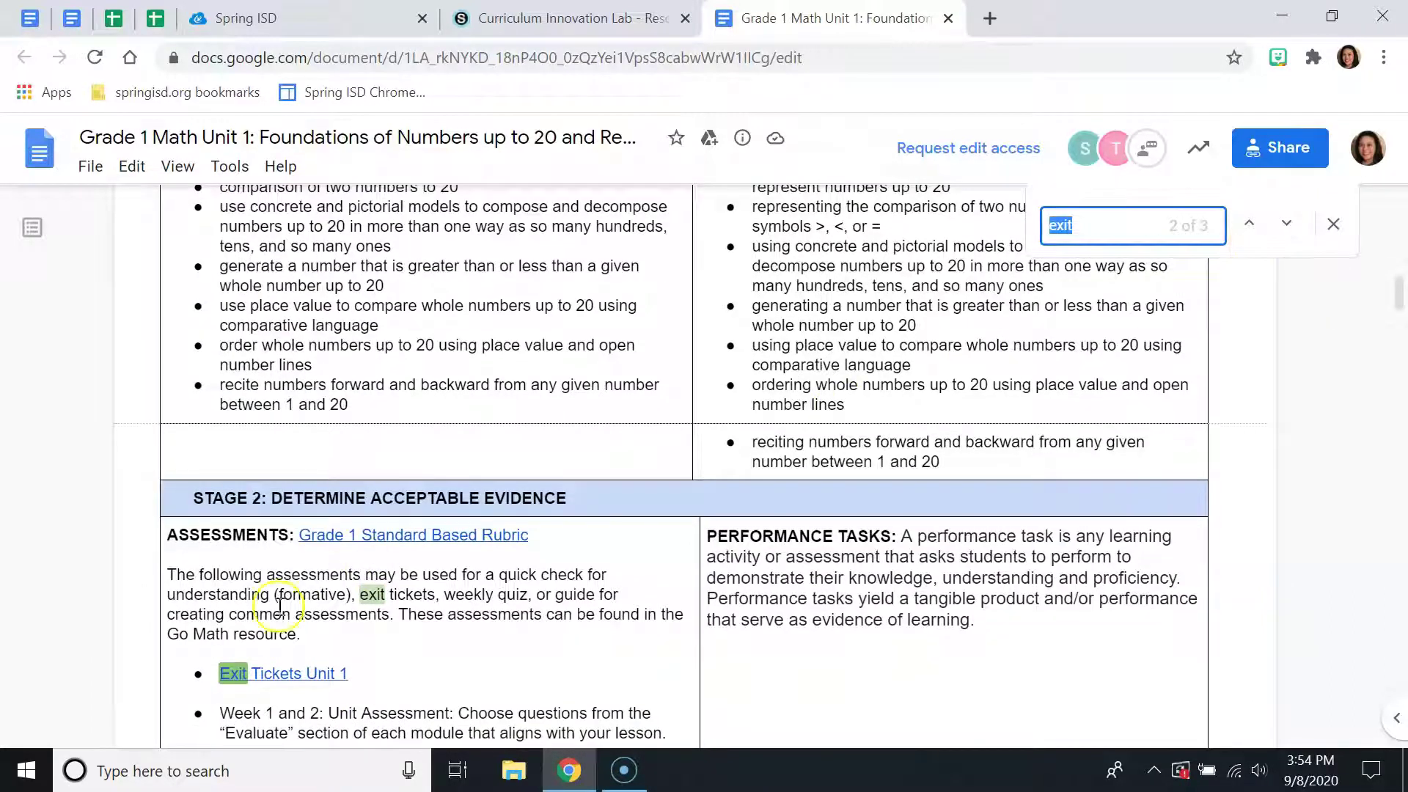
# Open the document linked as Exit Tickets Unit 1 under Assessments in Stage 2 of the unit guide
pyautogui.click(394, 636)
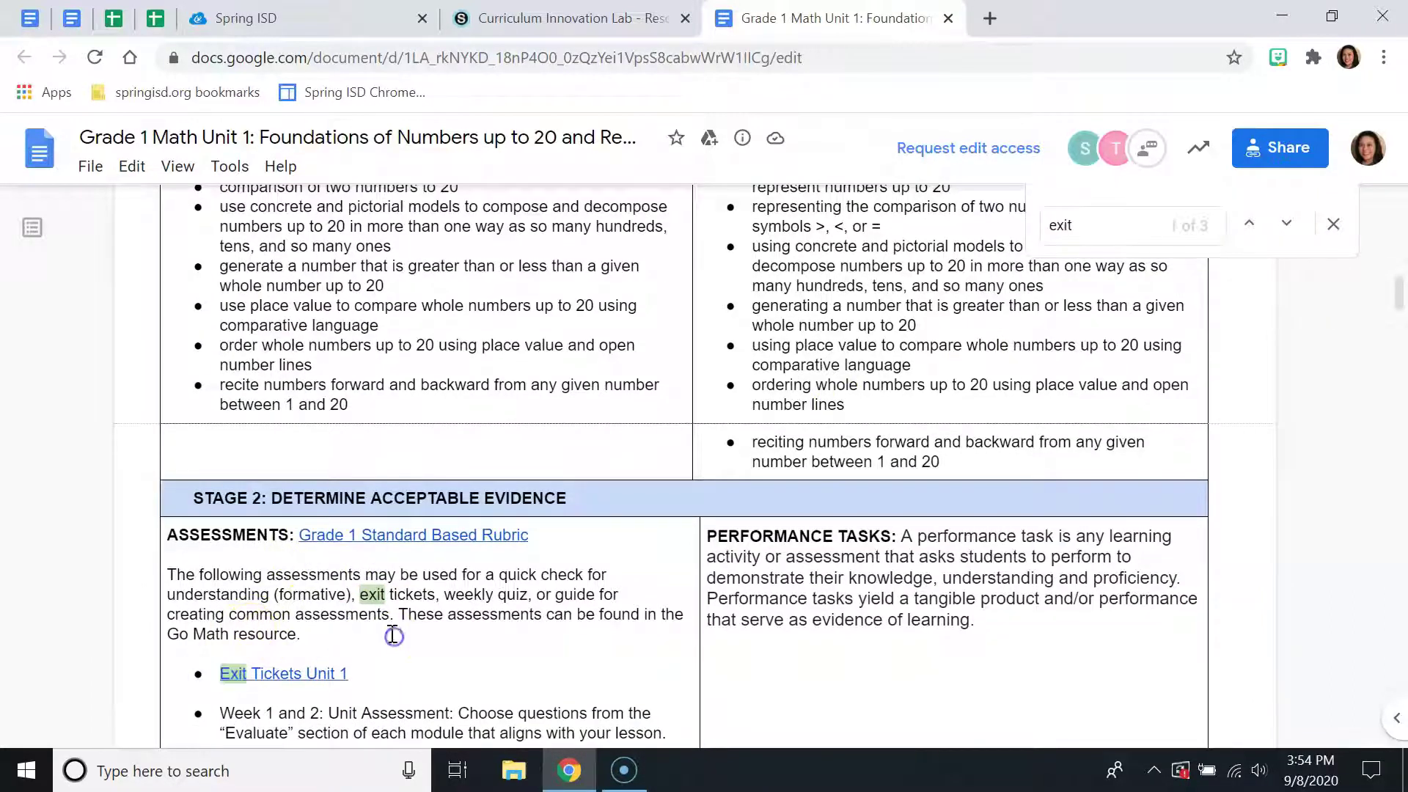
pyautogui.scroll(10, 289, 514)
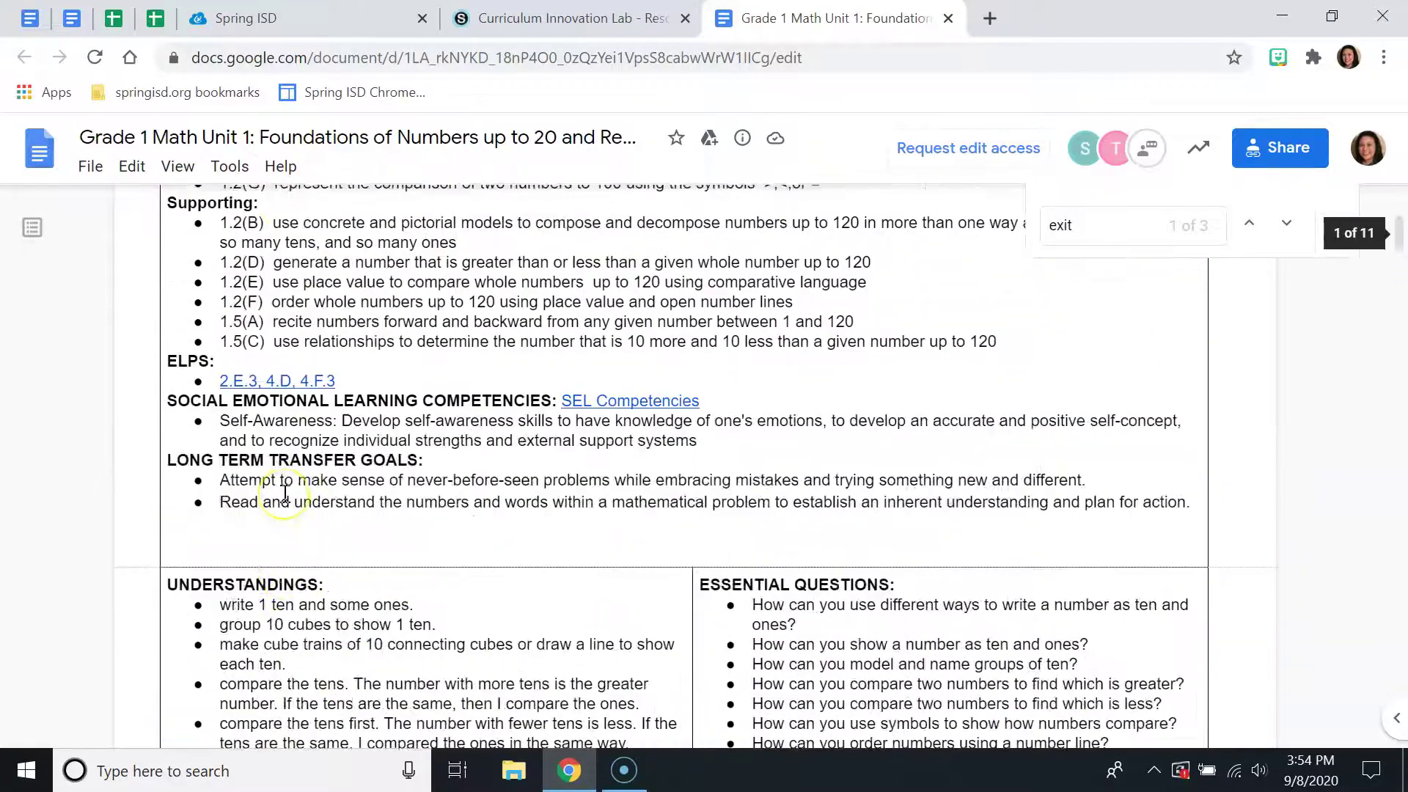
pyautogui.scroll(5, 285, 493)
pyautogui.scroll(-10, 284, 493)
pyautogui.scroll(-10, 285, 494)
pyautogui.click(298, 522)
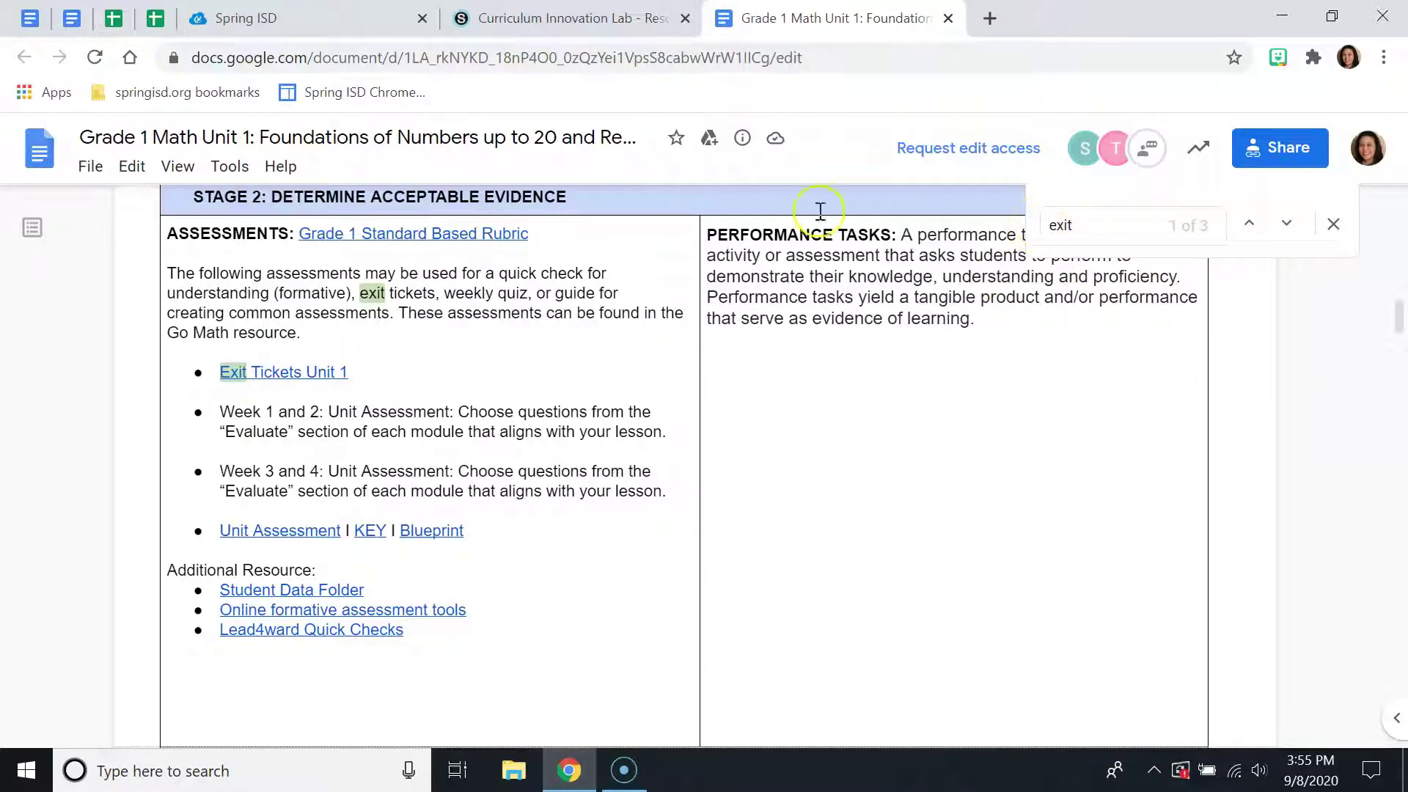
pyautogui.click(255, 374)
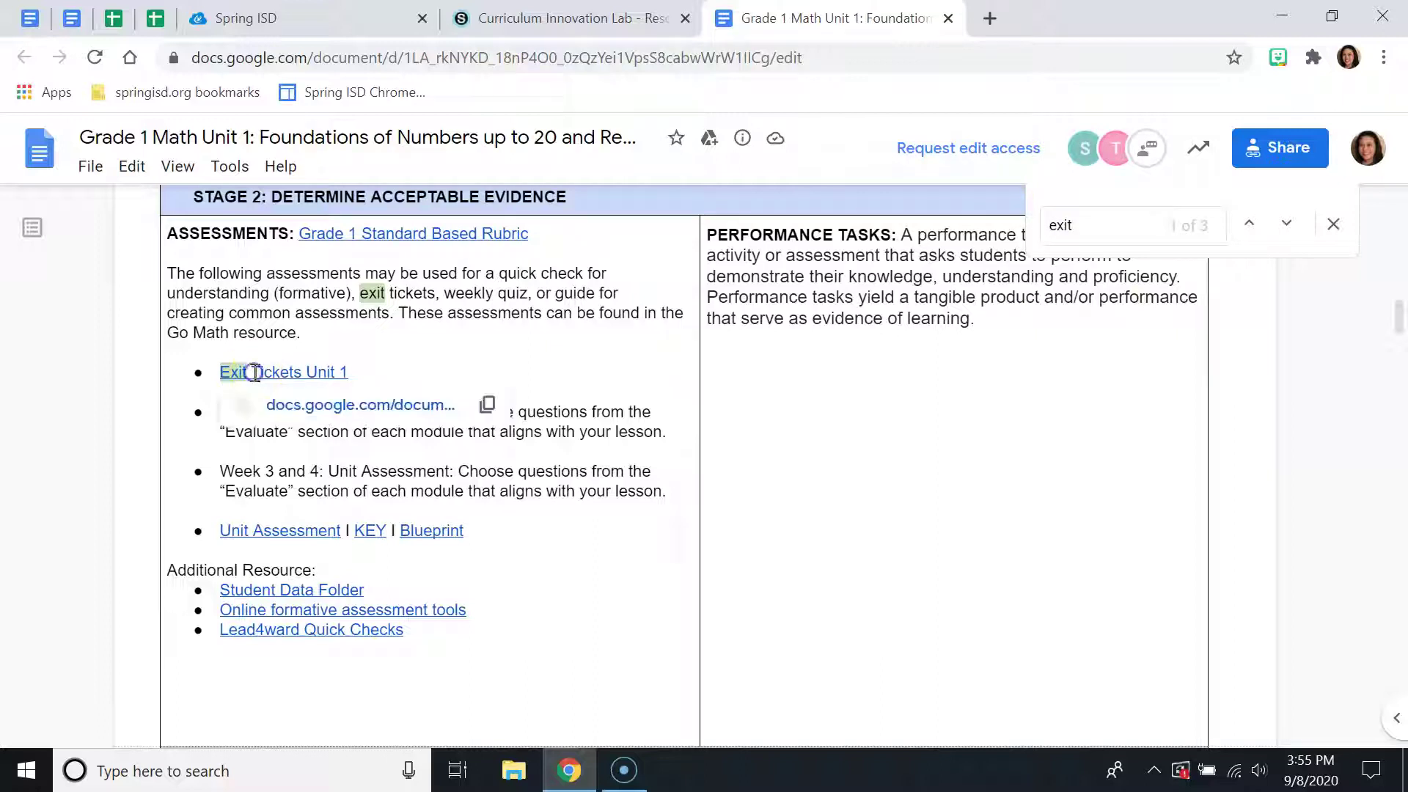
pyautogui.click(295, 406)
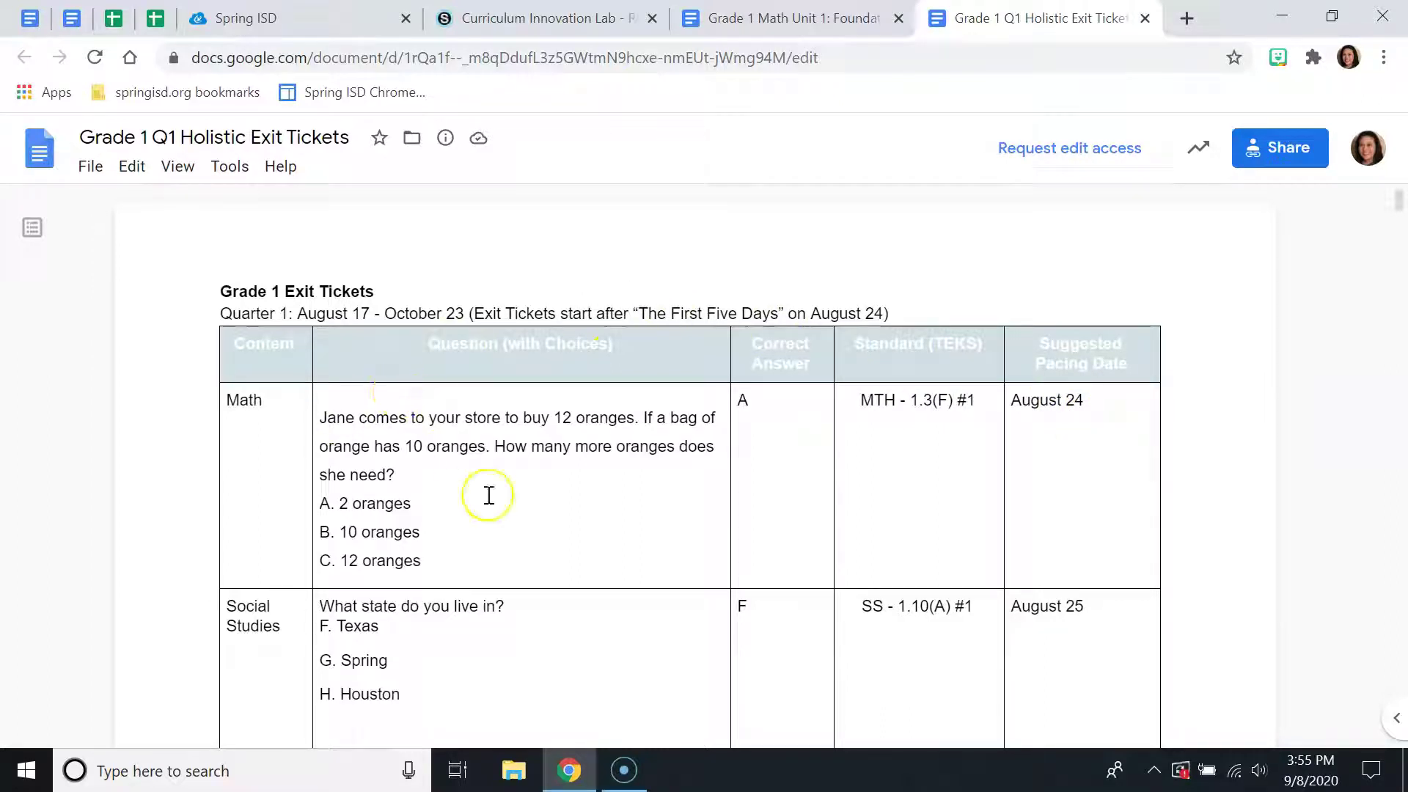
# Skim the Grade 1 Q1 Holistic Exit Tickets document and examine the Drive shortcut locations offered for it, including My Drive
pyautogui.scroll(-10, 489, 496)
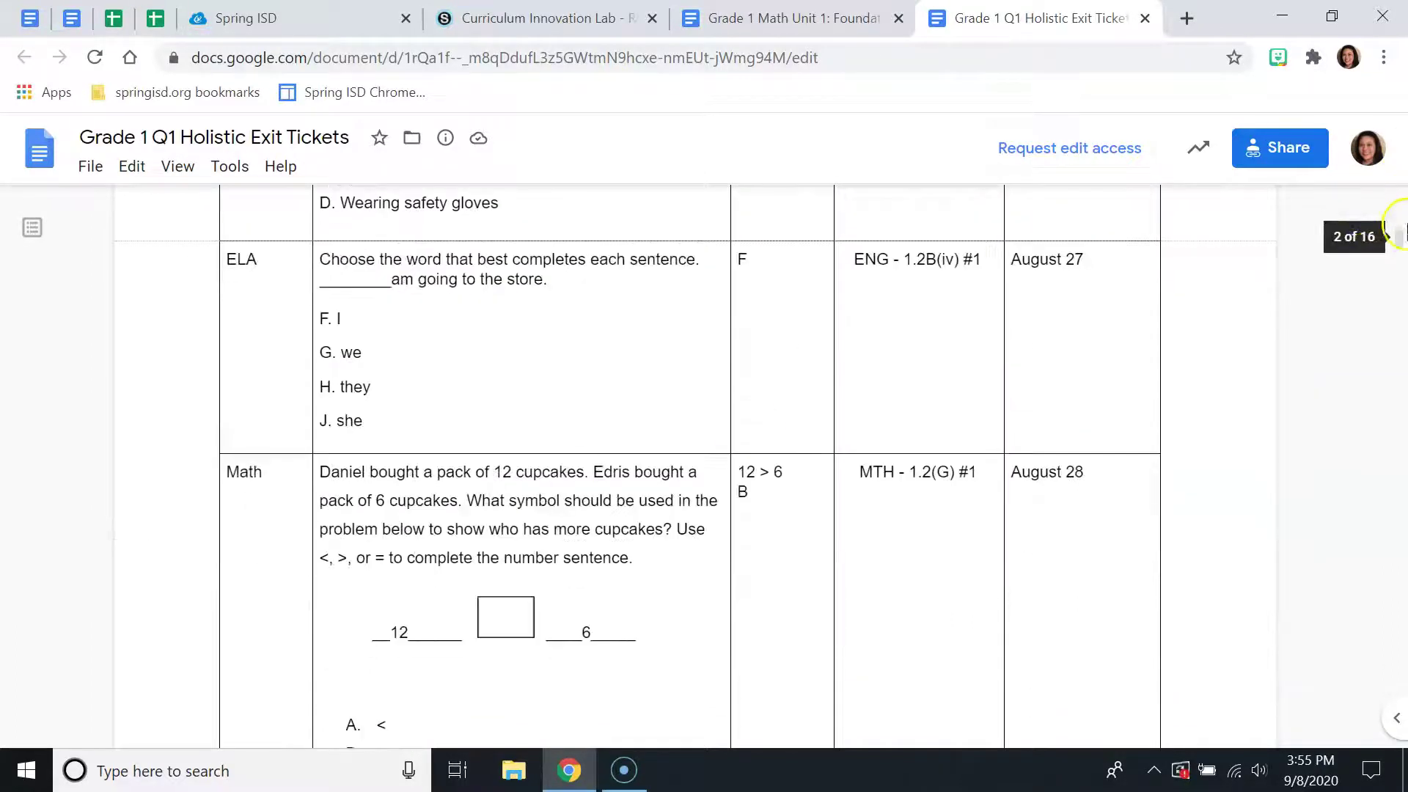
pyautogui.moveTo(1400, 237); pyautogui.dragTo(1400, 196)
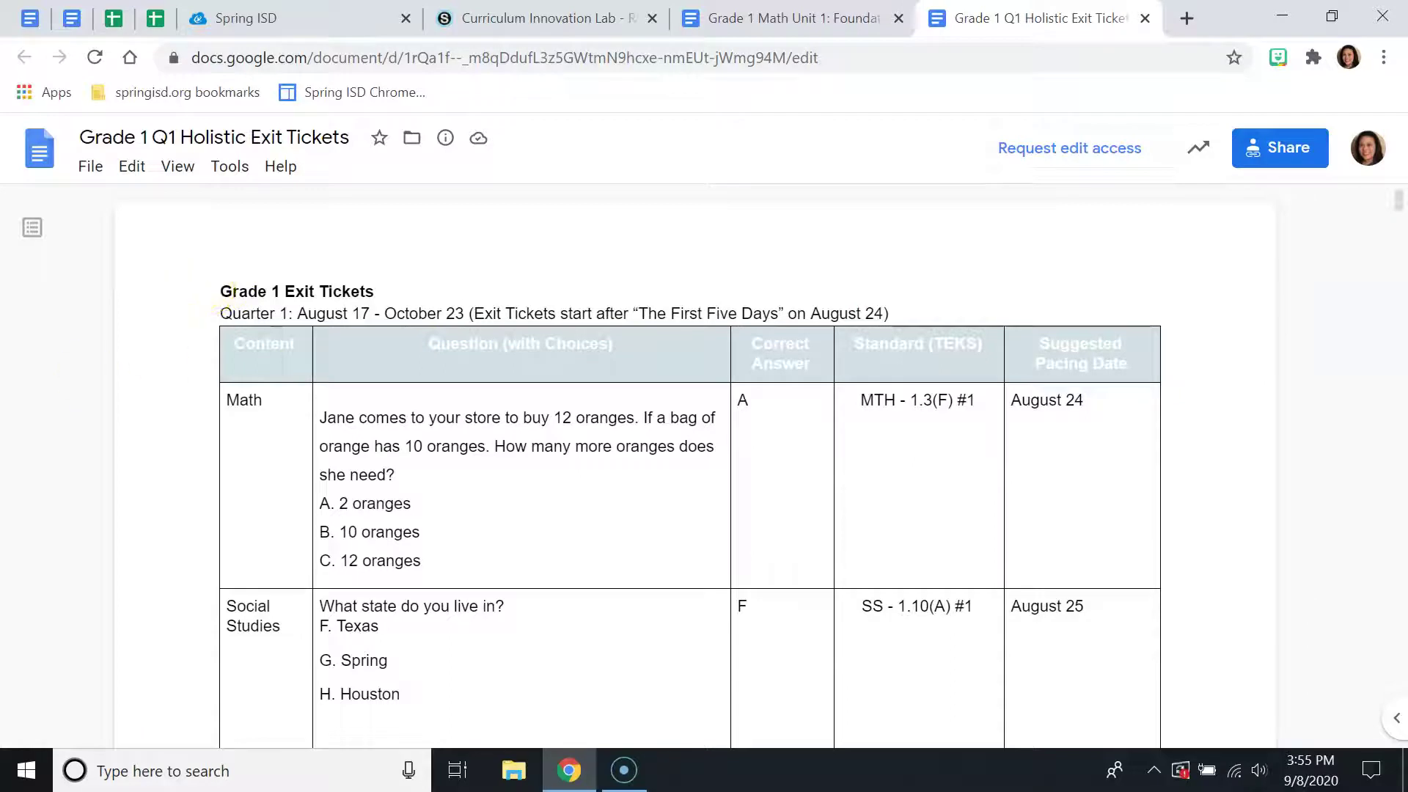
pyautogui.click(411, 138)
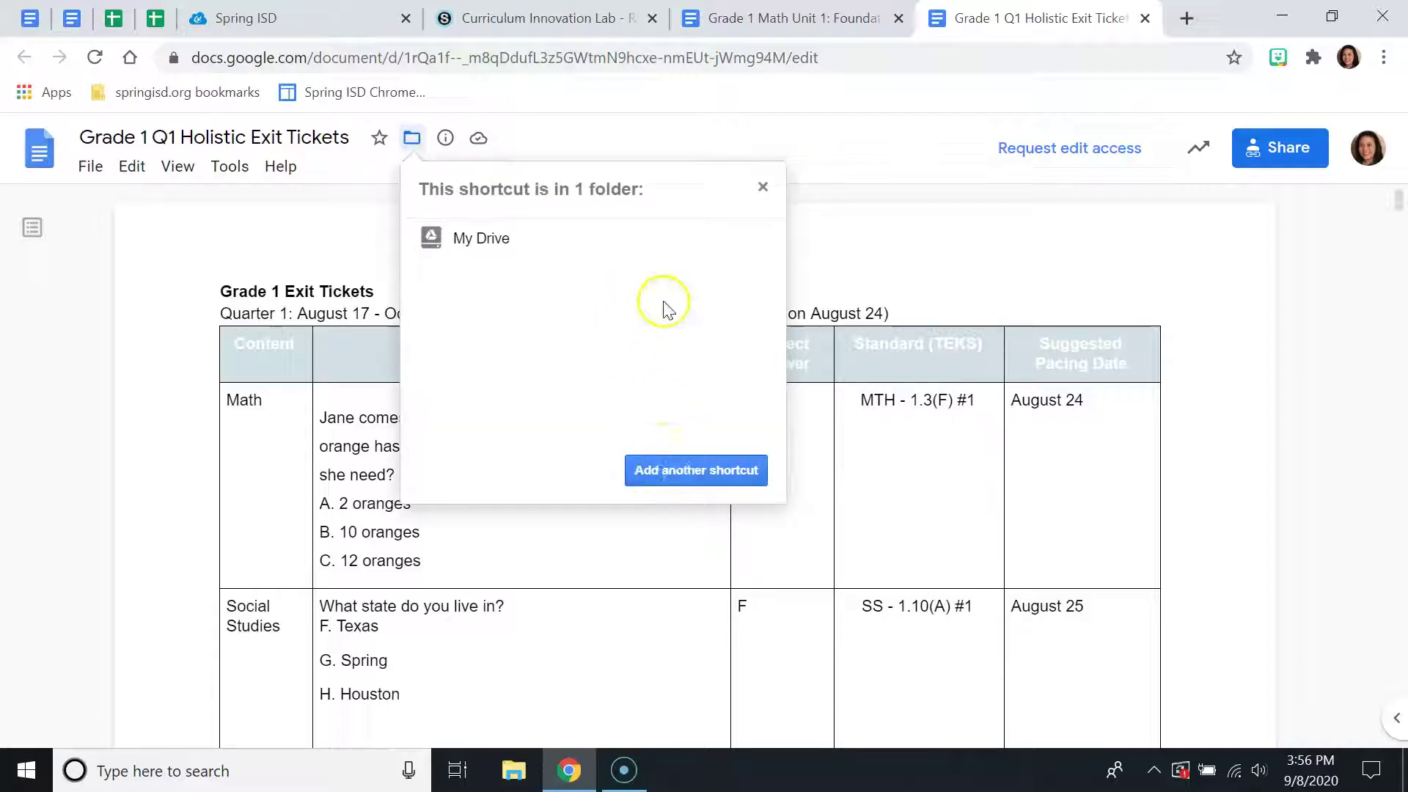
pyautogui.click(697, 470)
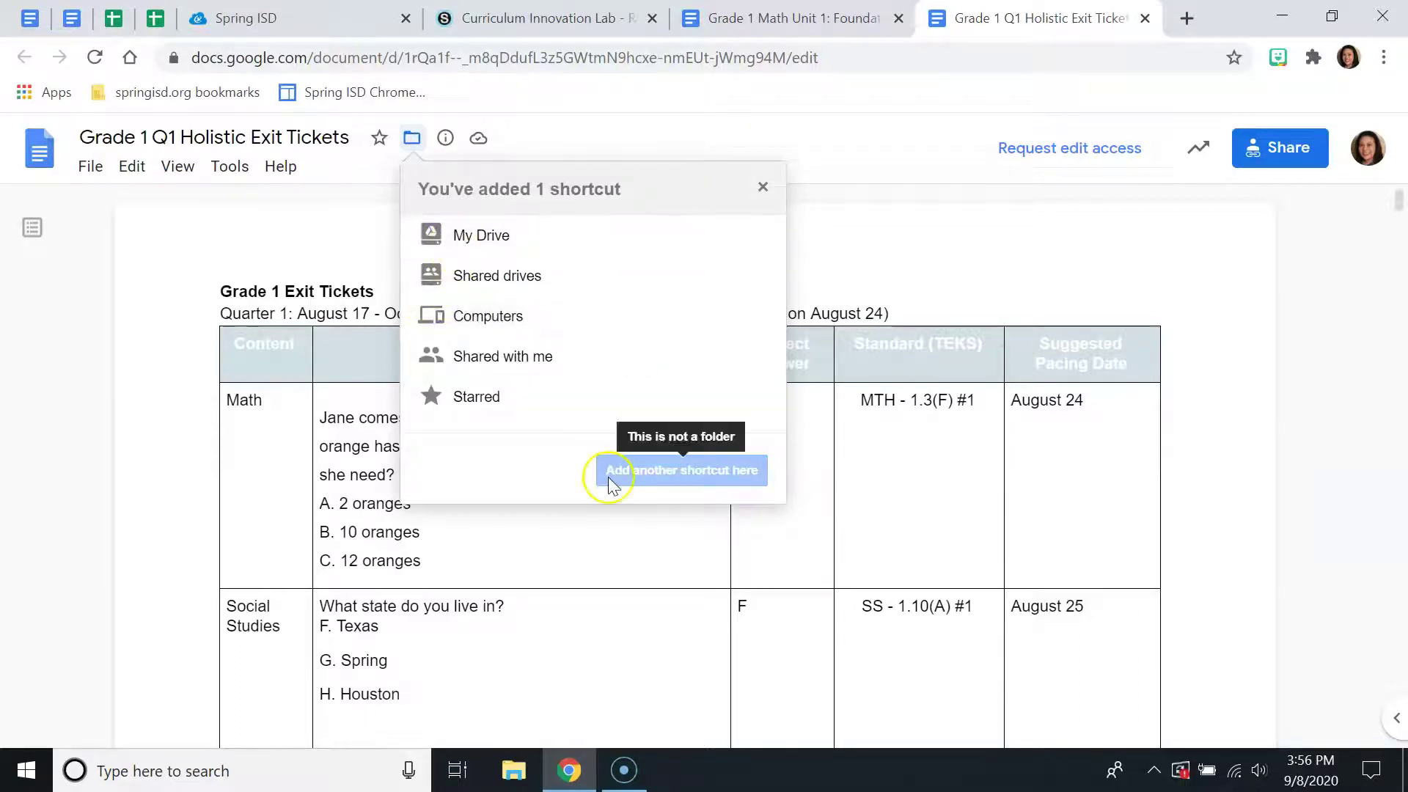
pyautogui.click(458, 236)
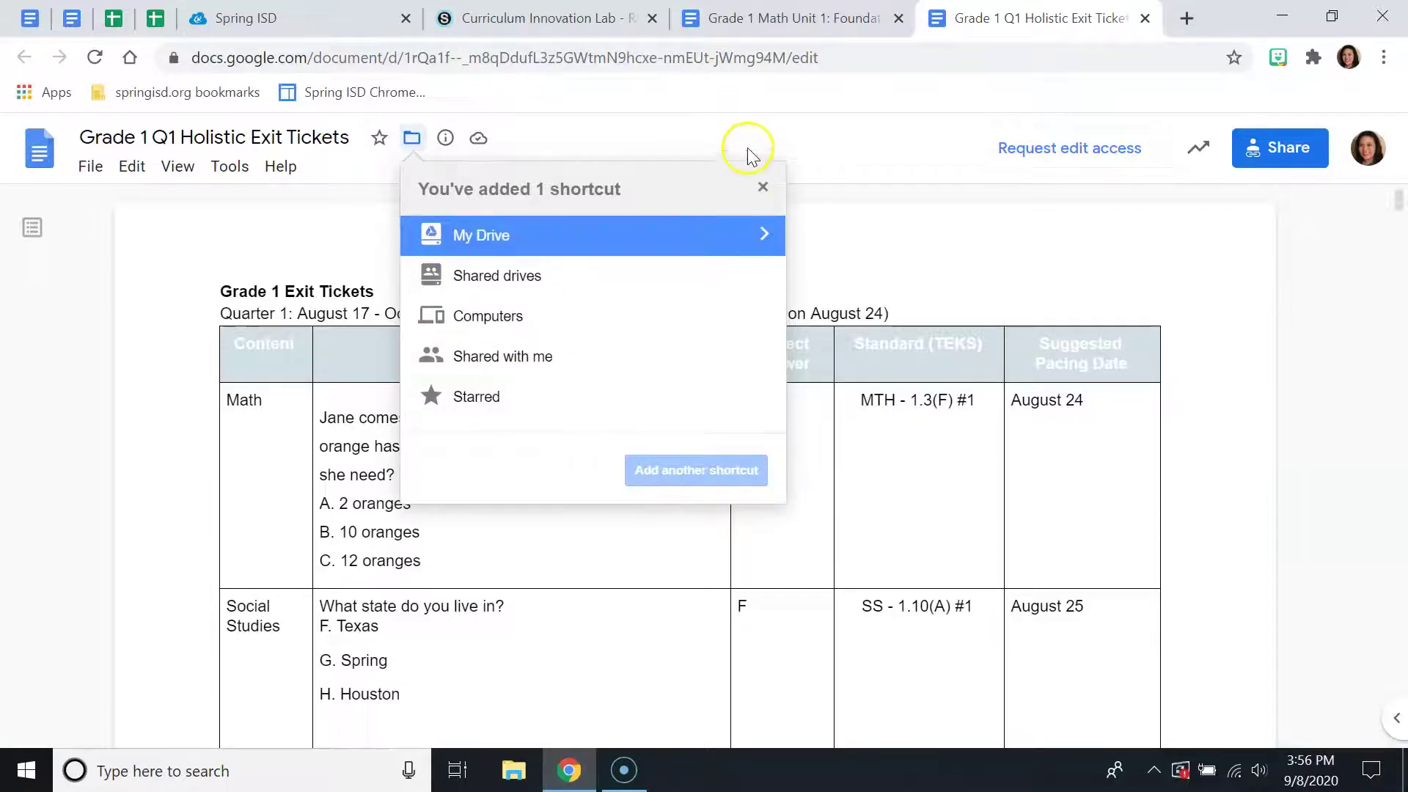
pyautogui.click(764, 189)
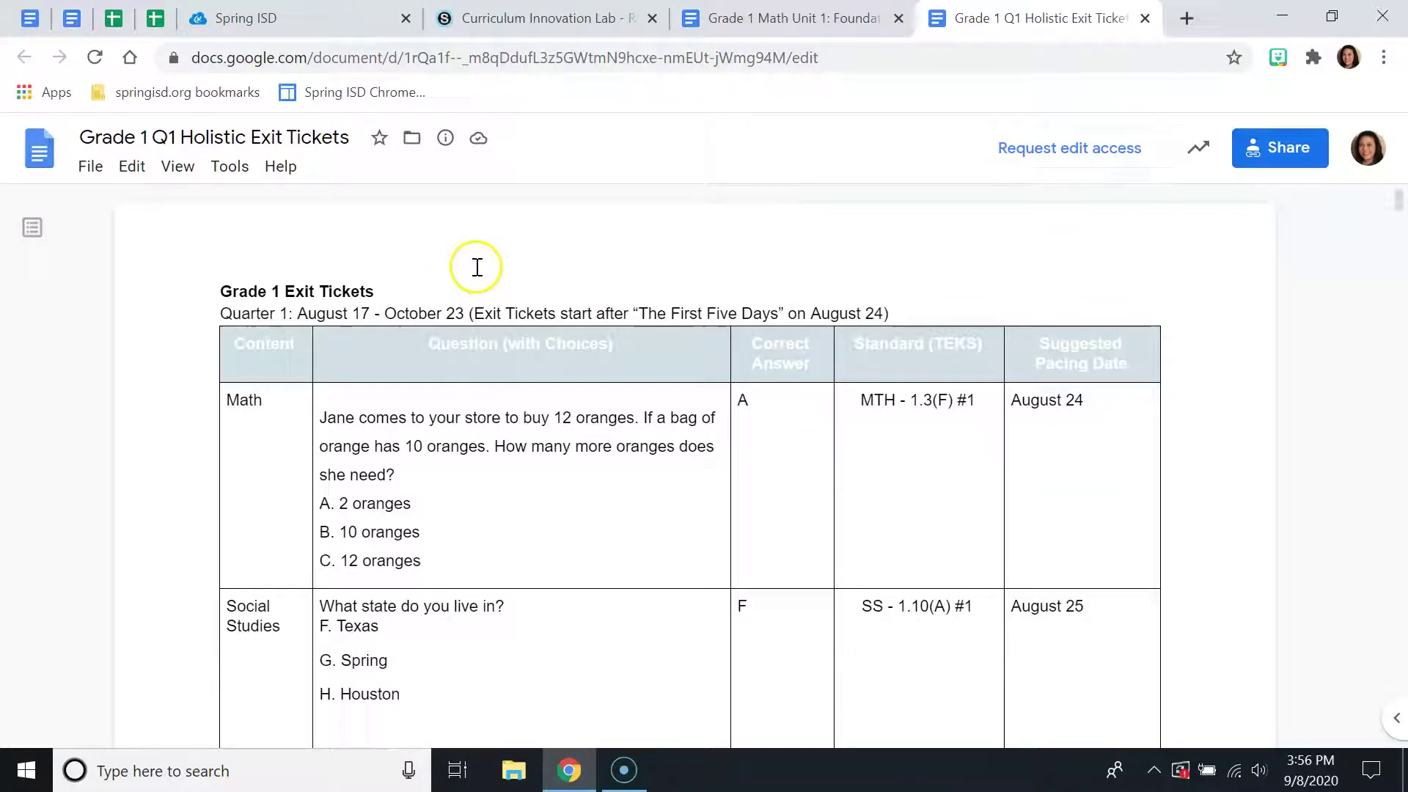
# Copy the exit tickets document's URL and switch to the sandbox course's materials in Schoology
pyautogui.click(473, 60)
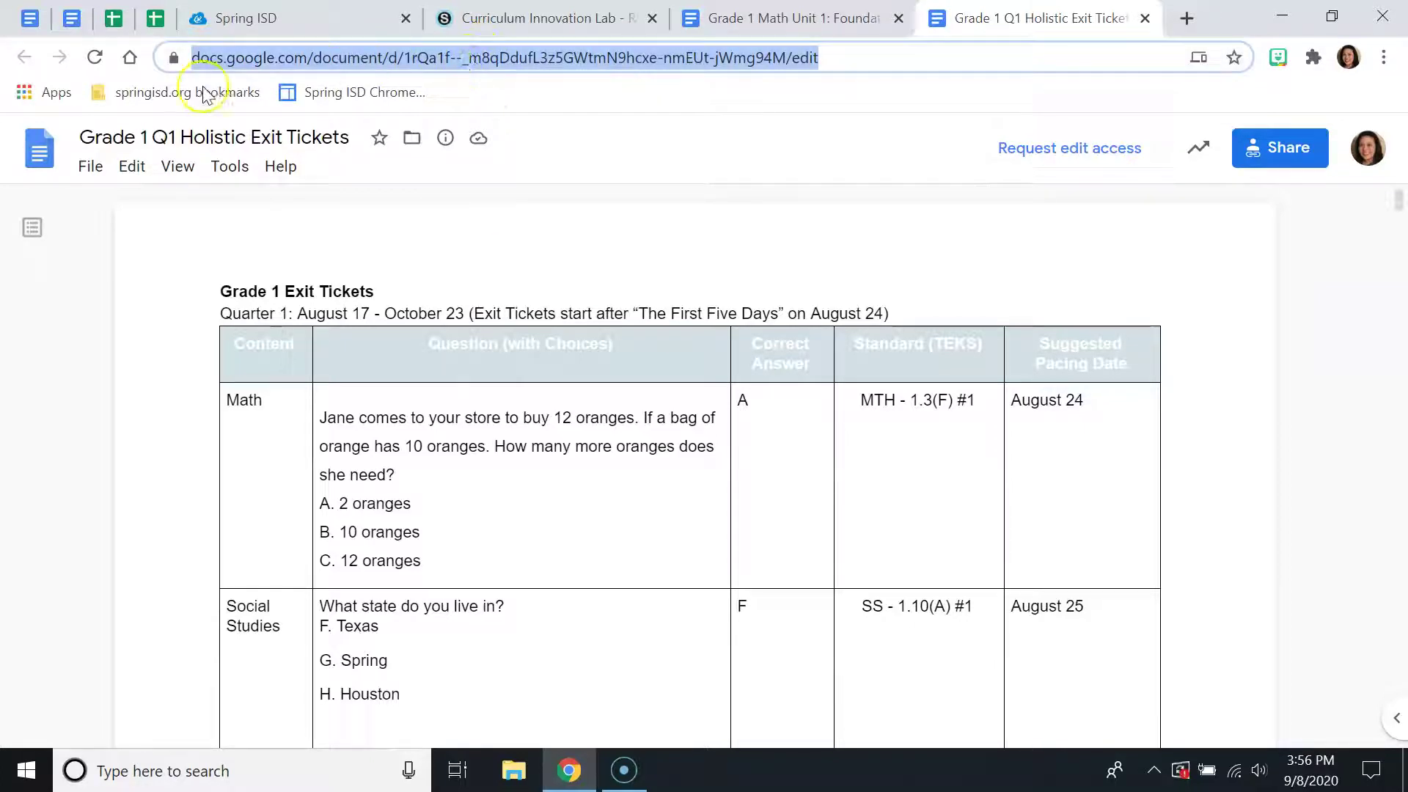
pyautogui.rightClick(331, 62)
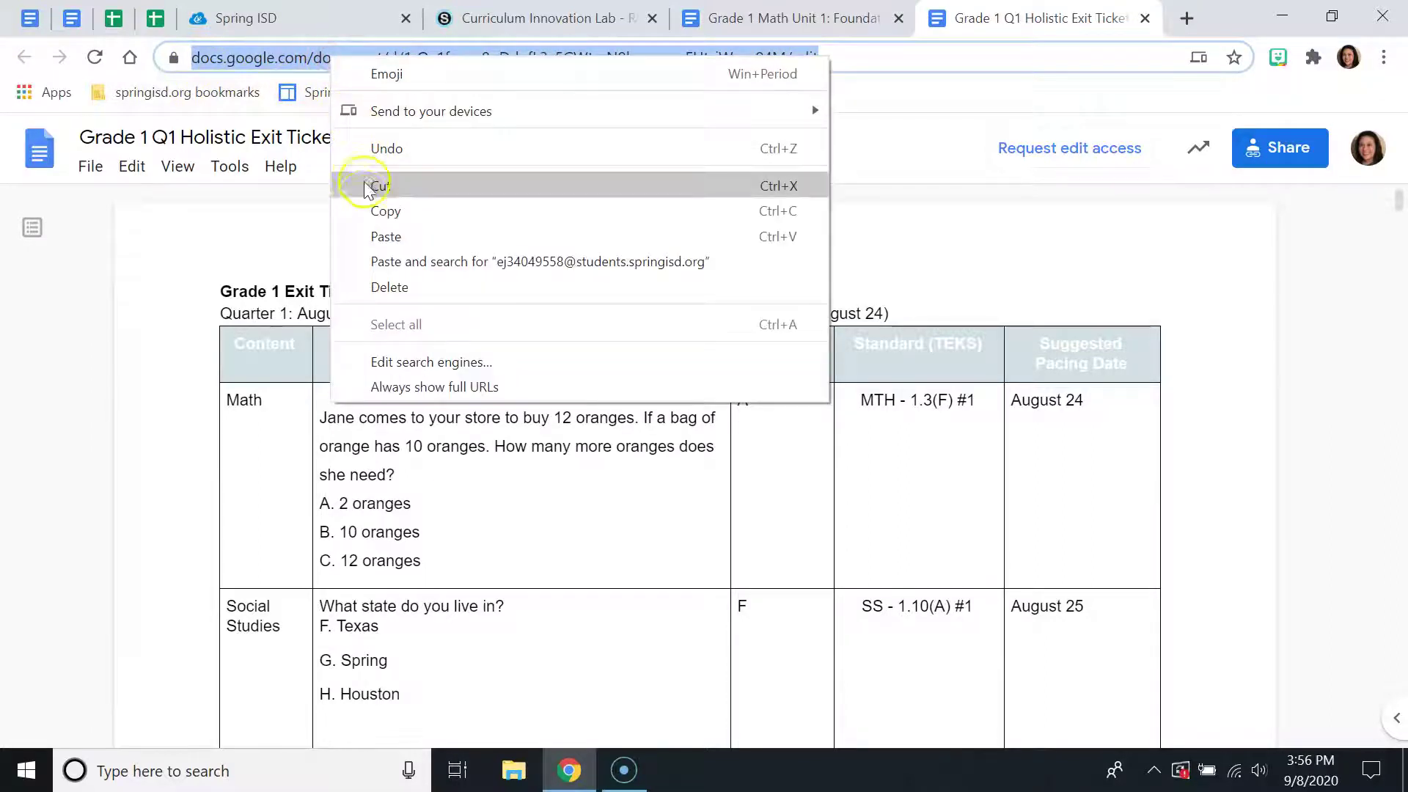
pyautogui.click(367, 211)
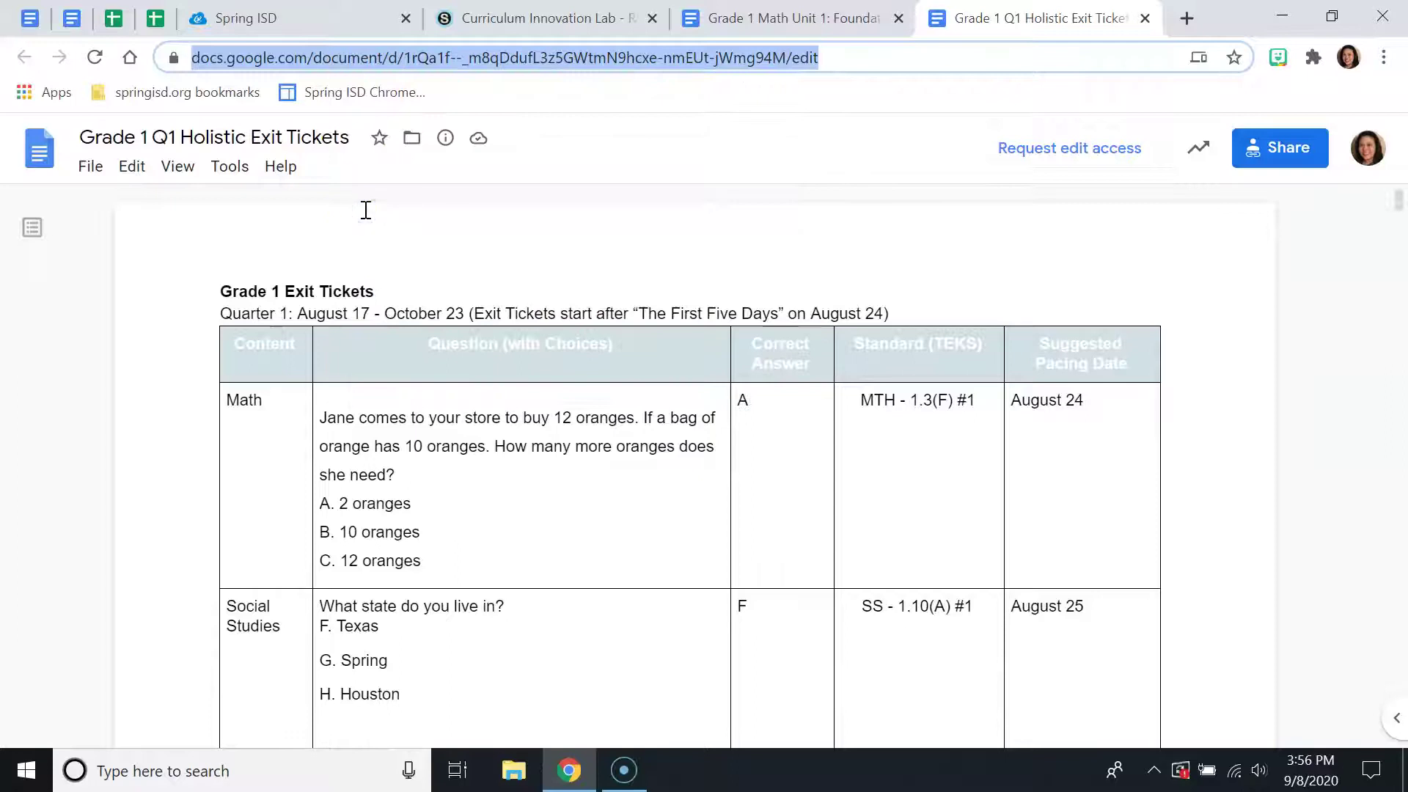
pyautogui.click(565, 19)
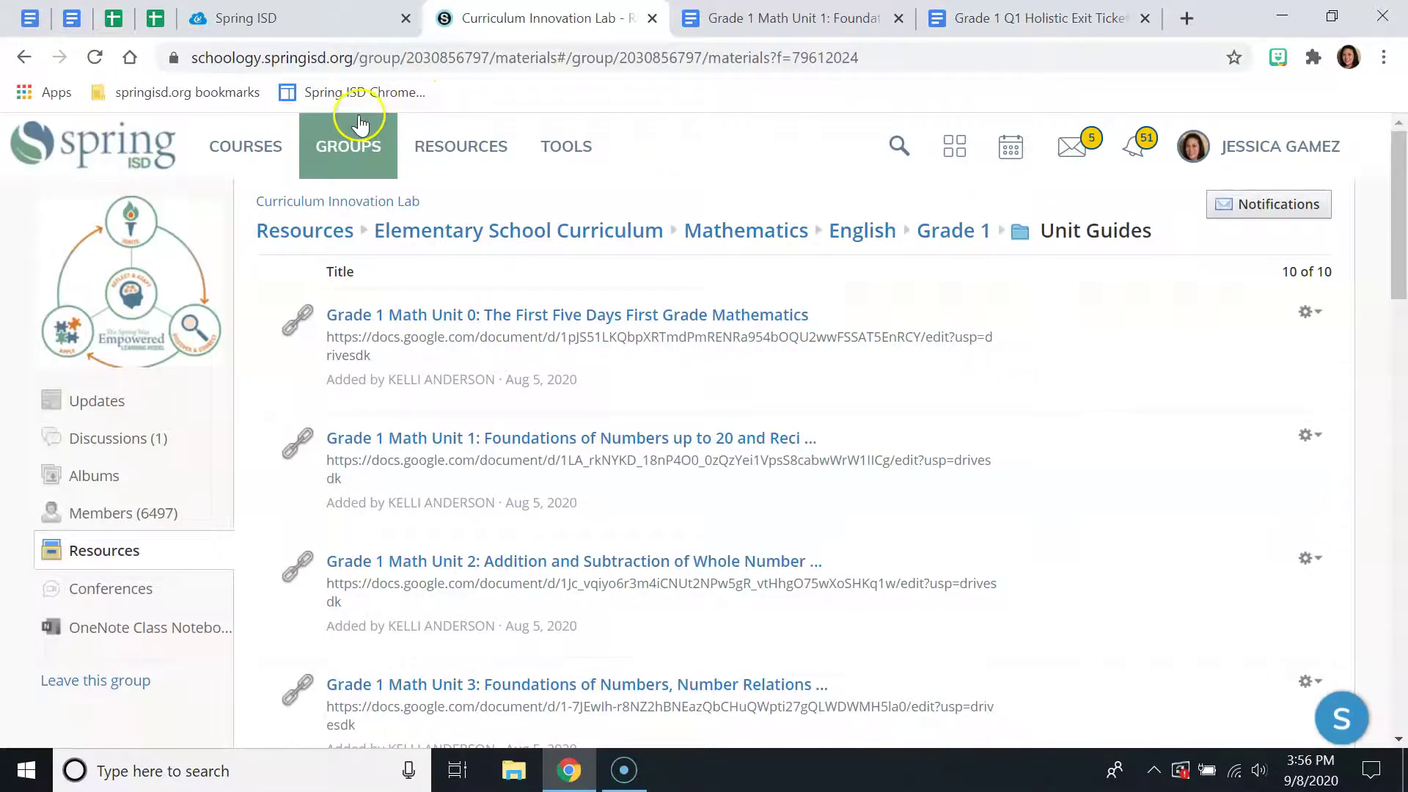
pyautogui.click(223, 143)
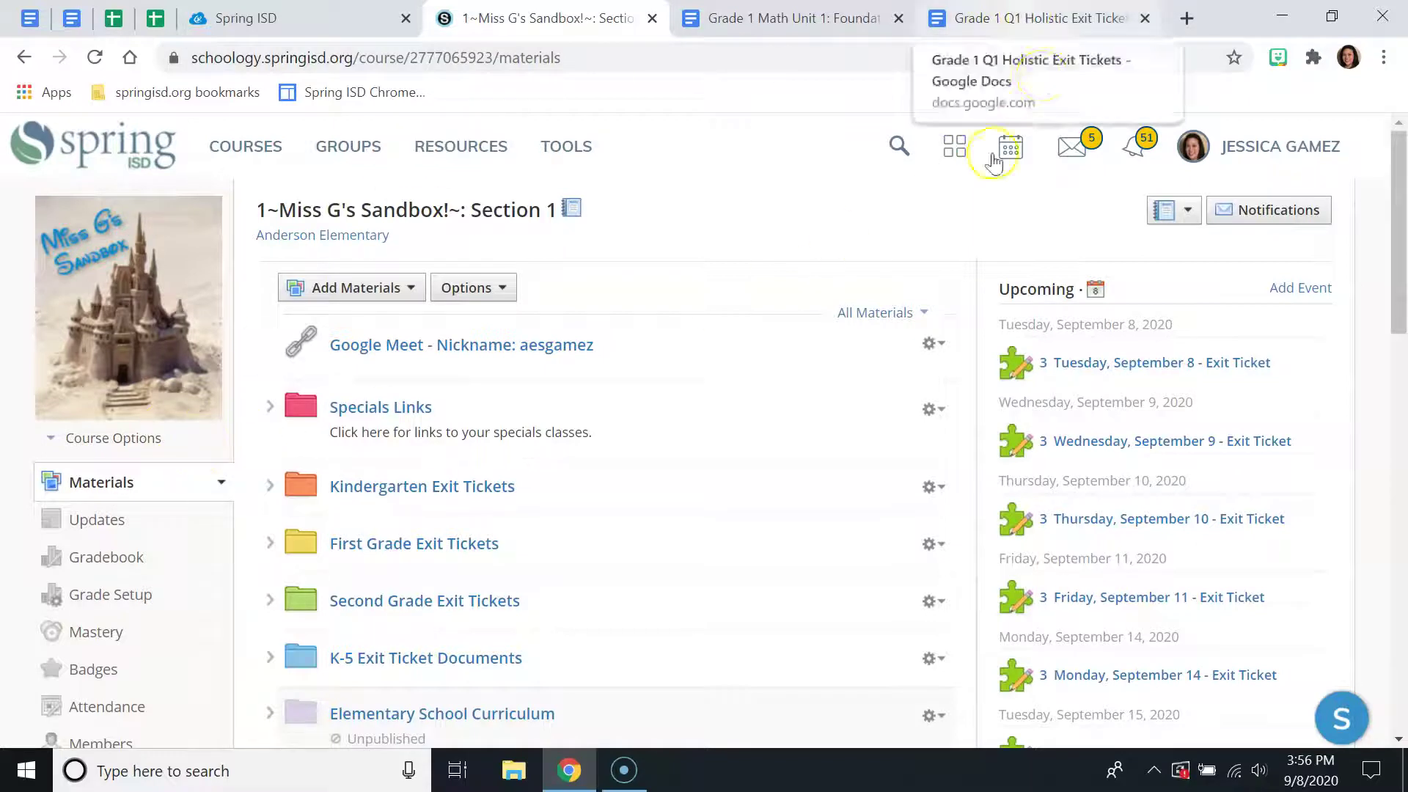
# Add a link titled "Grade 1 Exit Tickets" to the course materials, using the copied document URL
pyautogui.click(400, 294)
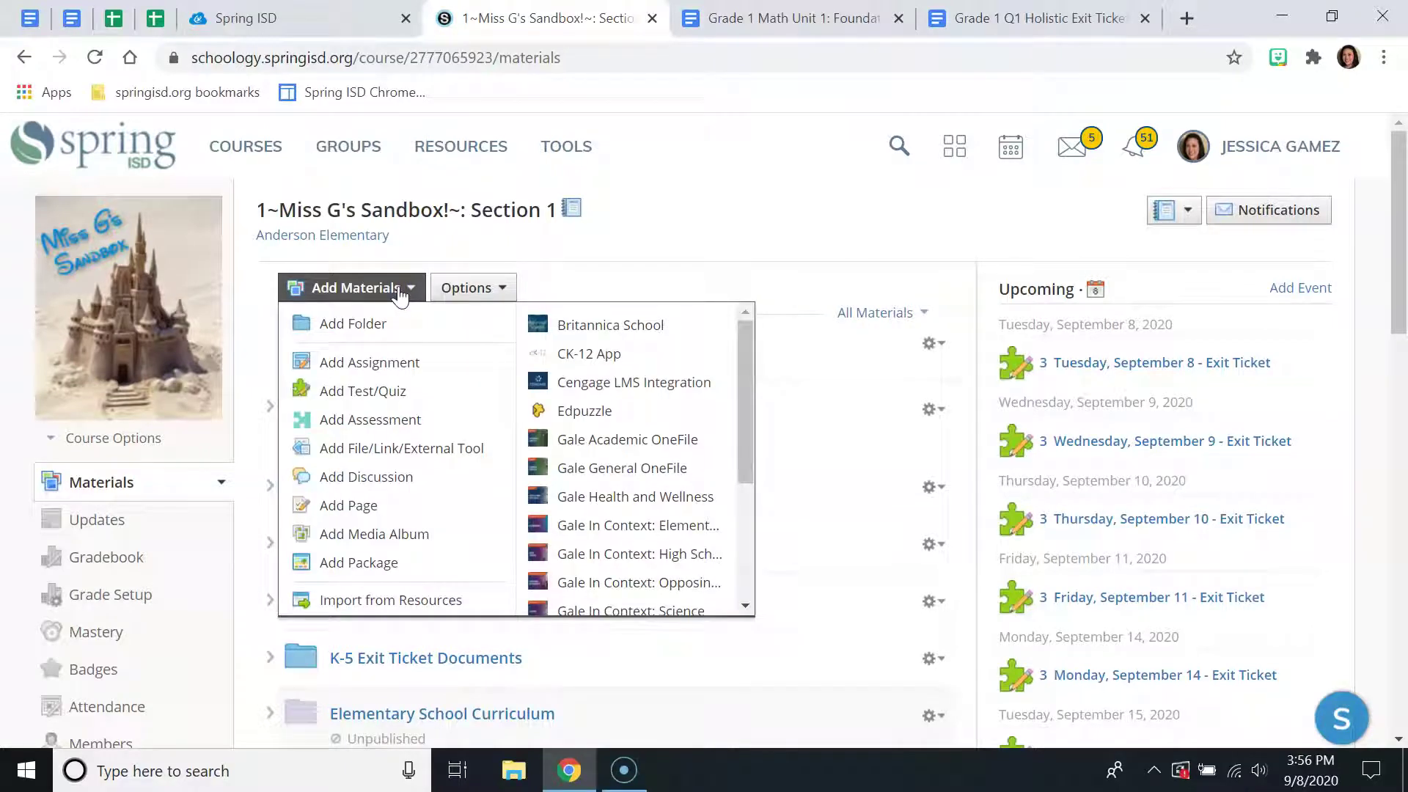
pyautogui.click(346, 440)
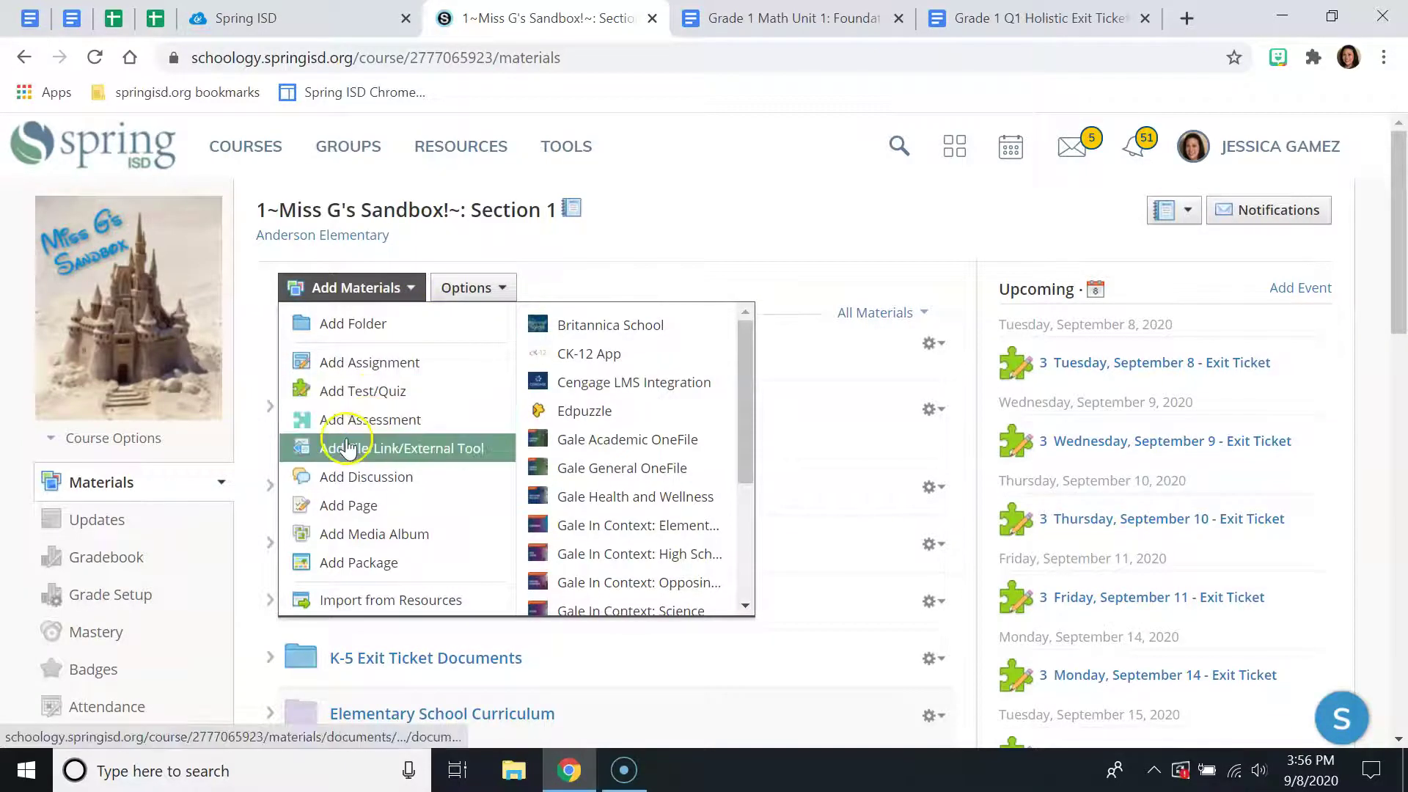
pyautogui.click(433, 449)
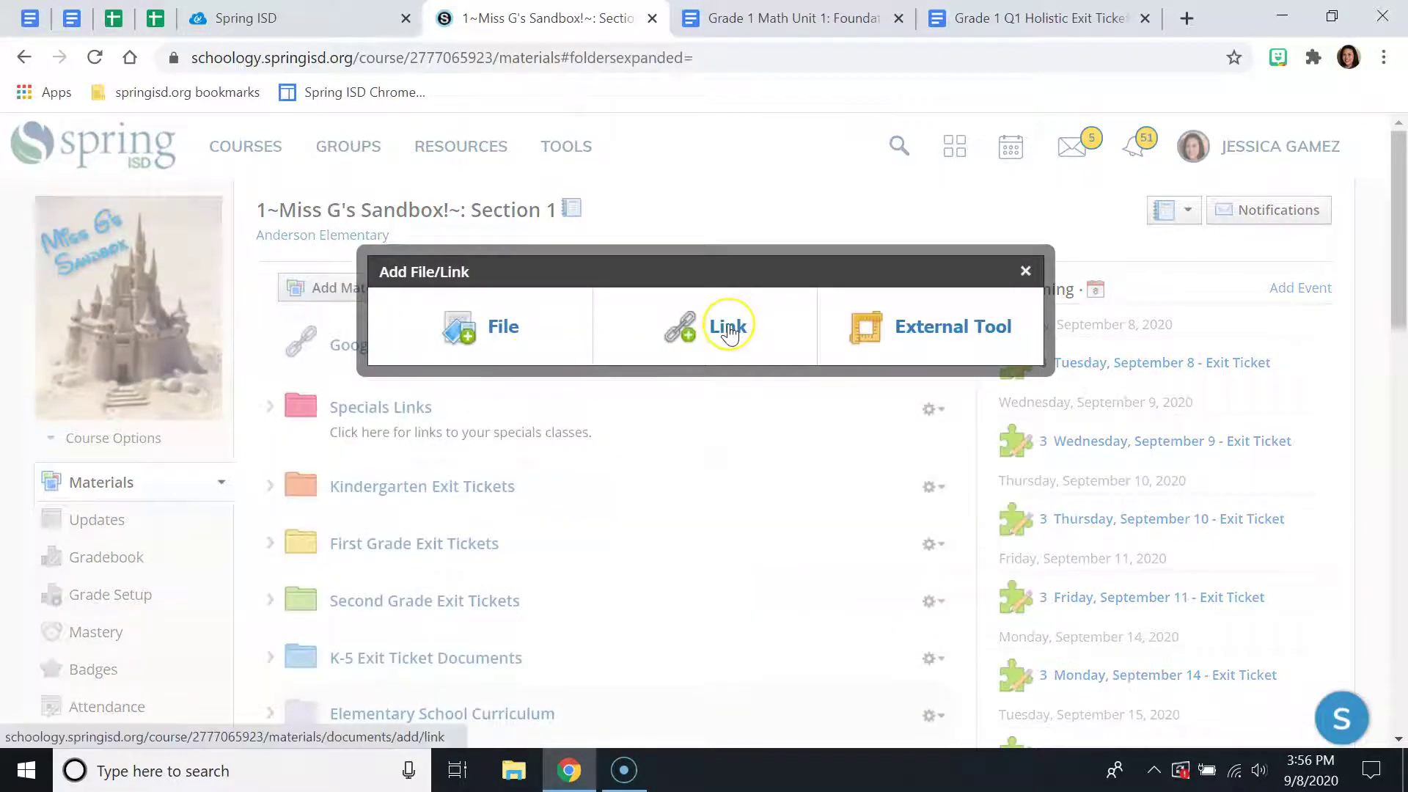
pyautogui.click(730, 331)
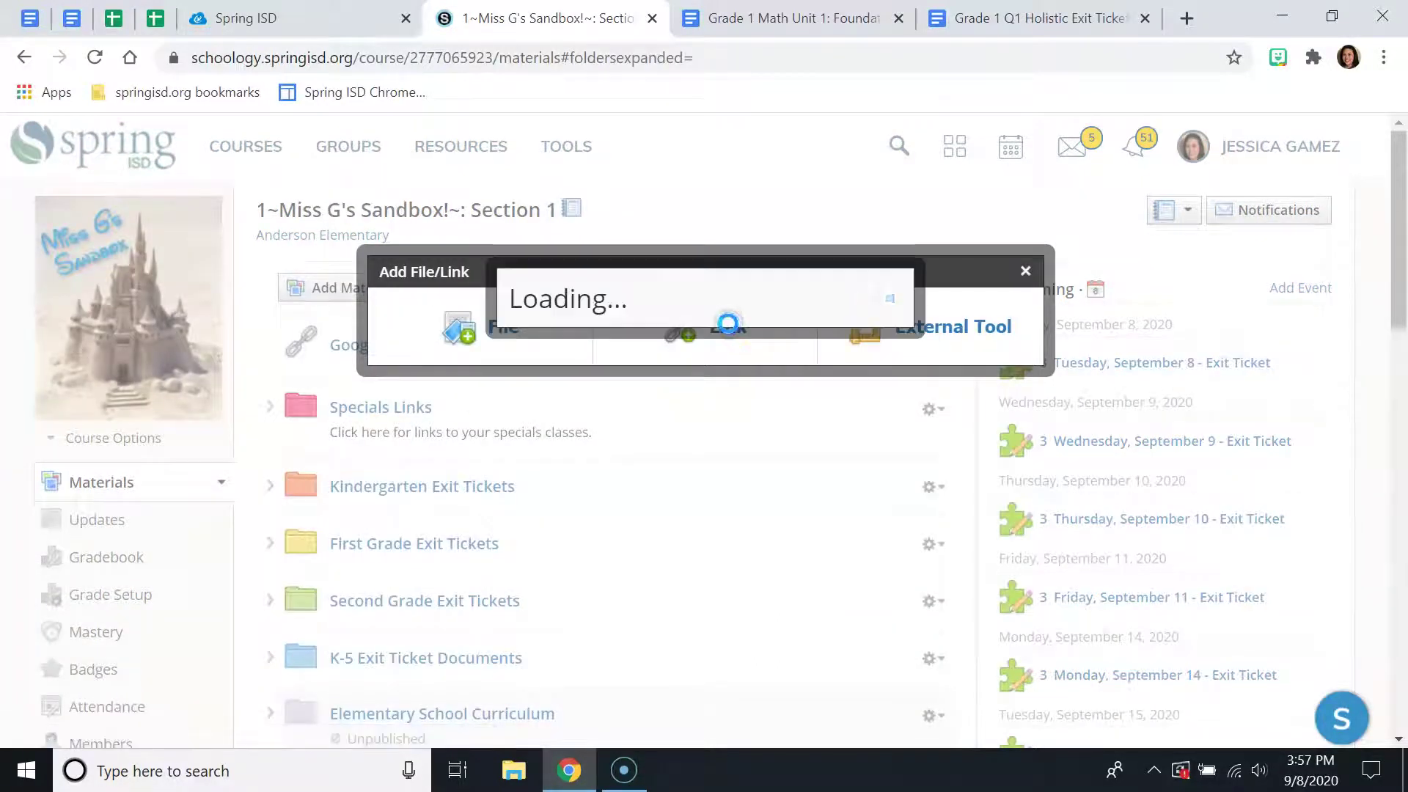
pyautogui.click(693, 290)
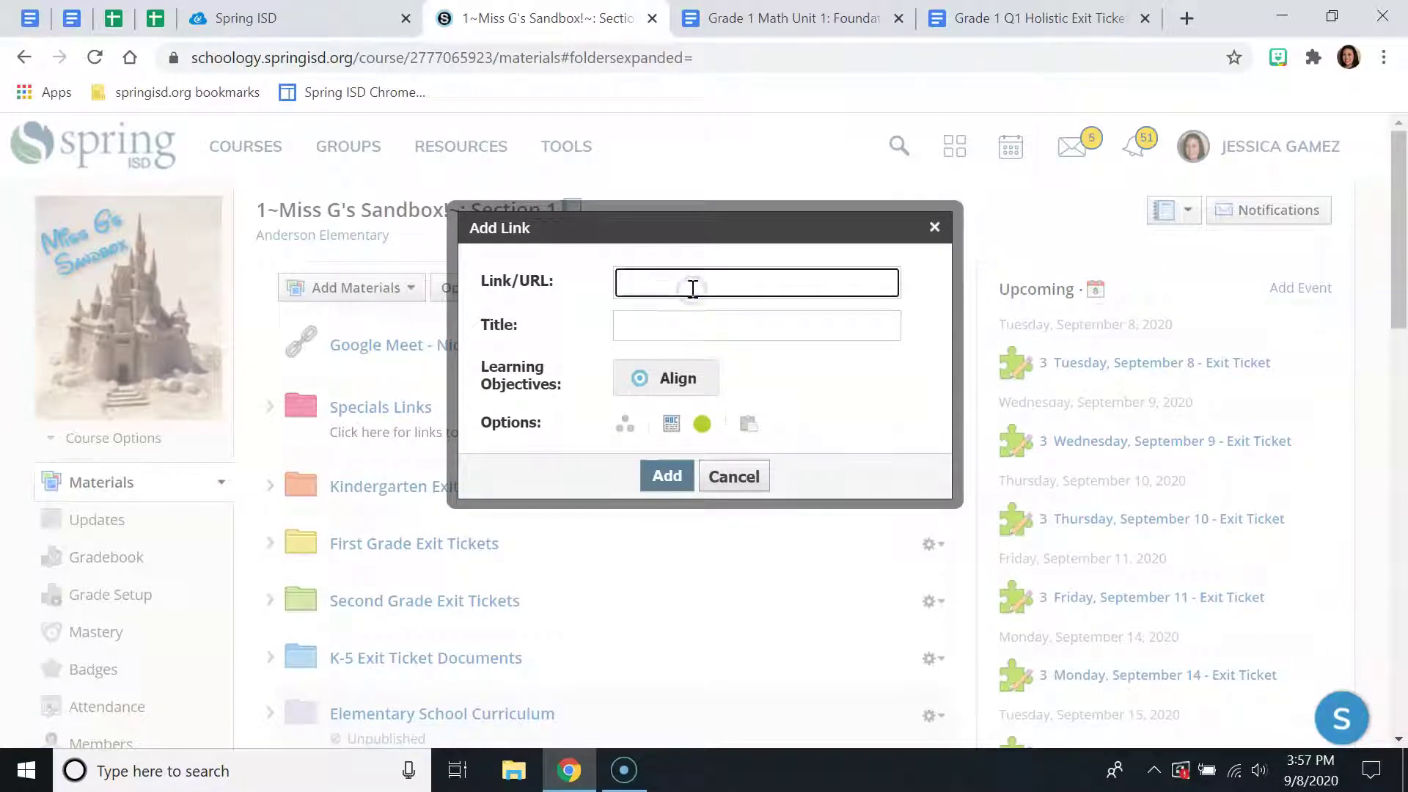
pyautogui.hotkey('ctrl', 'v')
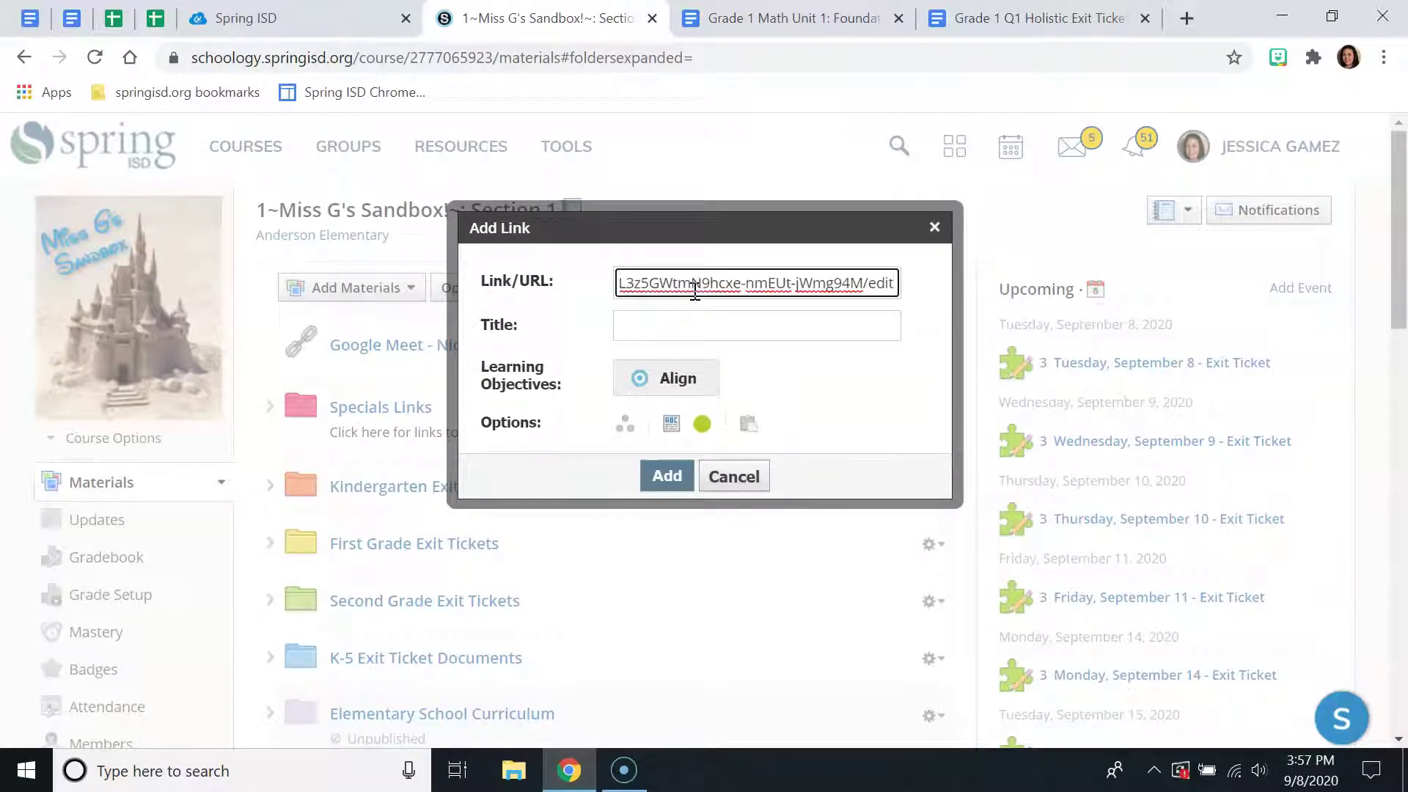
pyautogui.rightClick(694, 282)
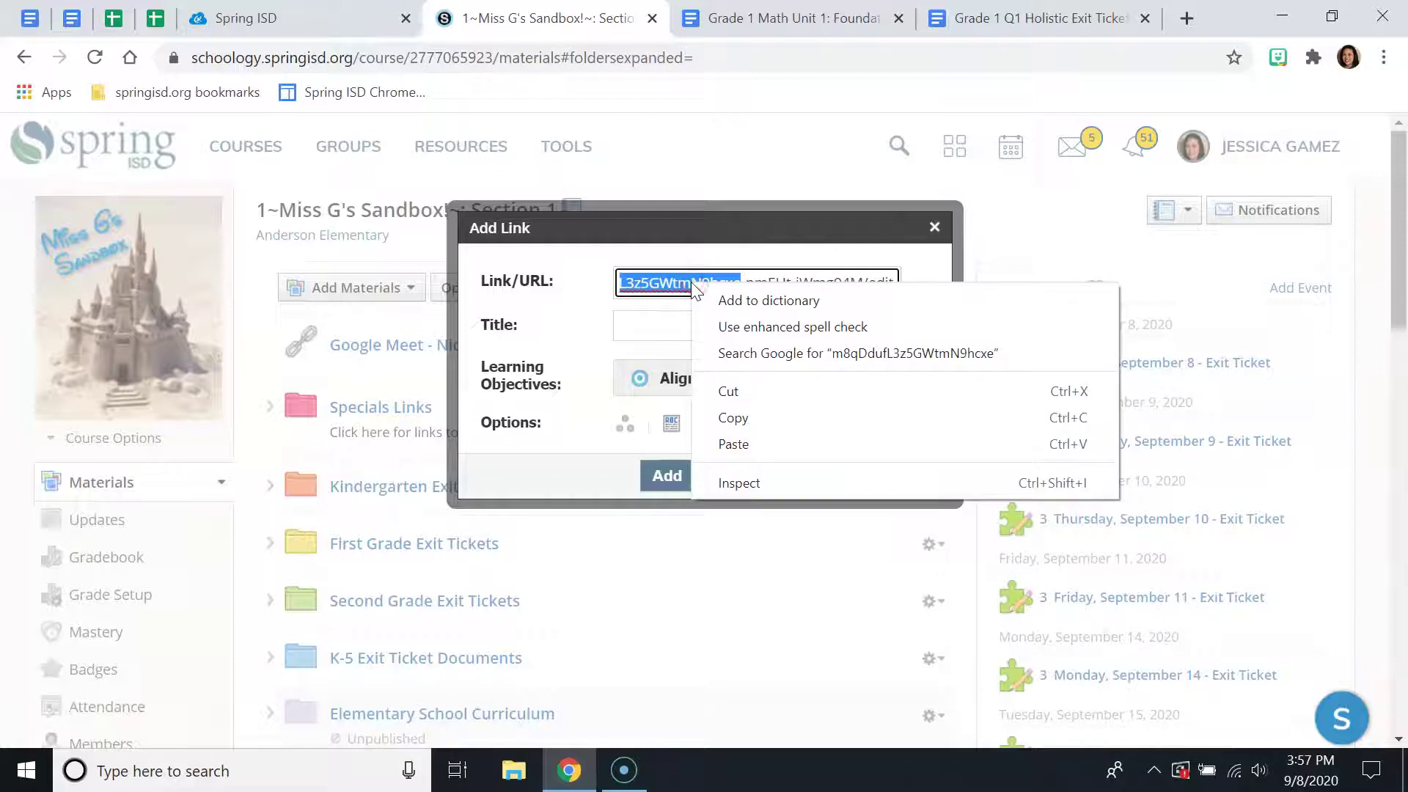
pyautogui.click(726, 445)
pyautogui.click(629, 327)
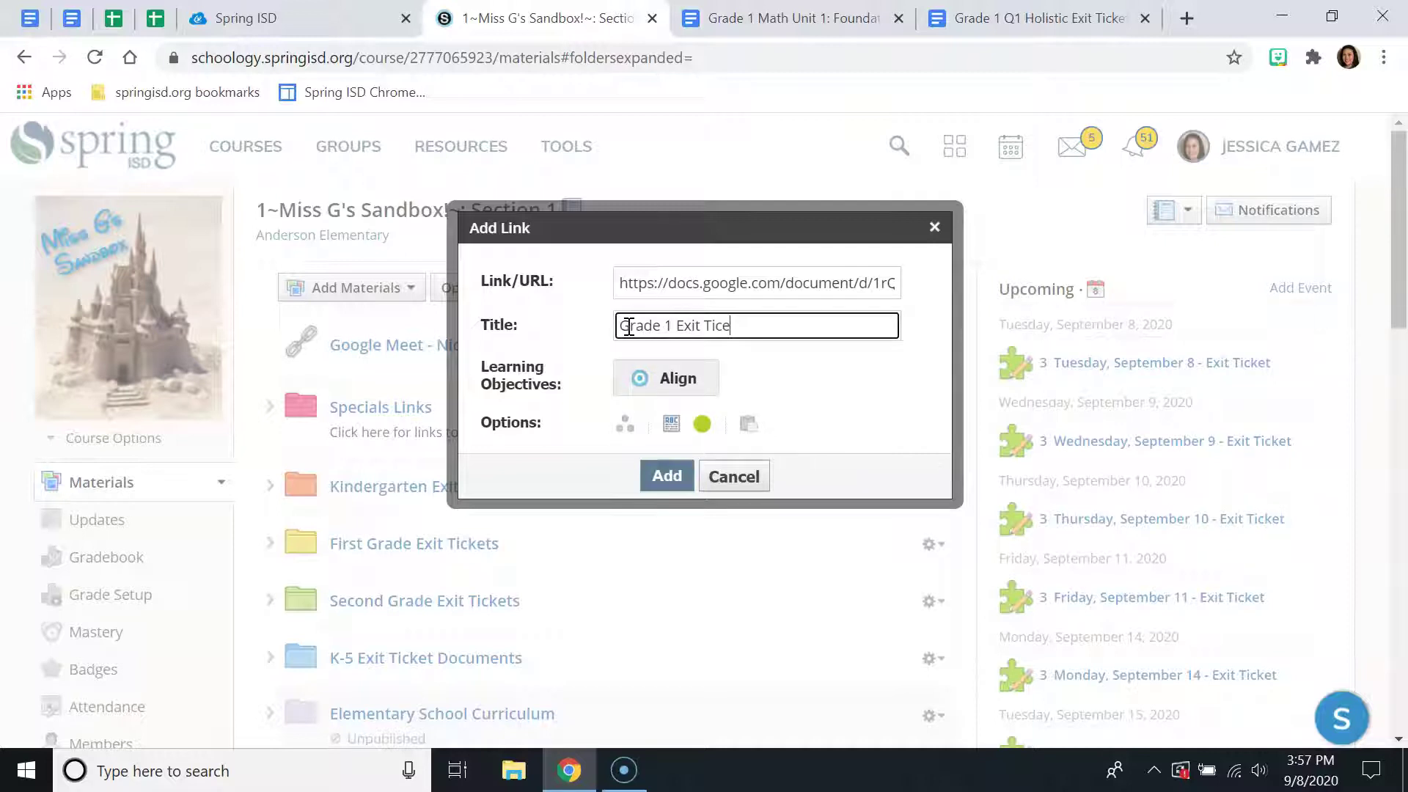
pyautogui.click(653, 483)
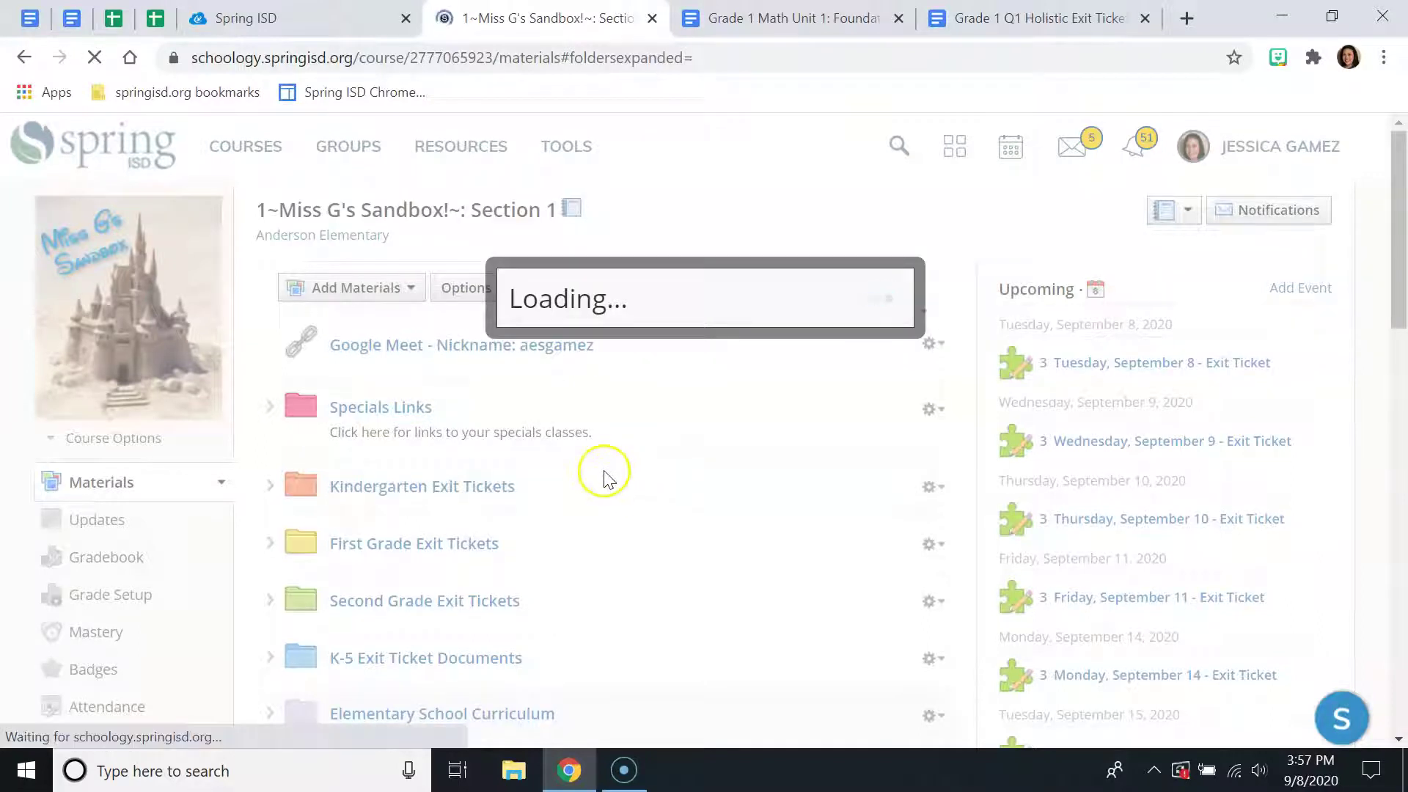
# Open the new Grade 1 Exit Tickets link from the course materials and view its document in a separate tab
pyautogui.scroll(-7, 572, 399)
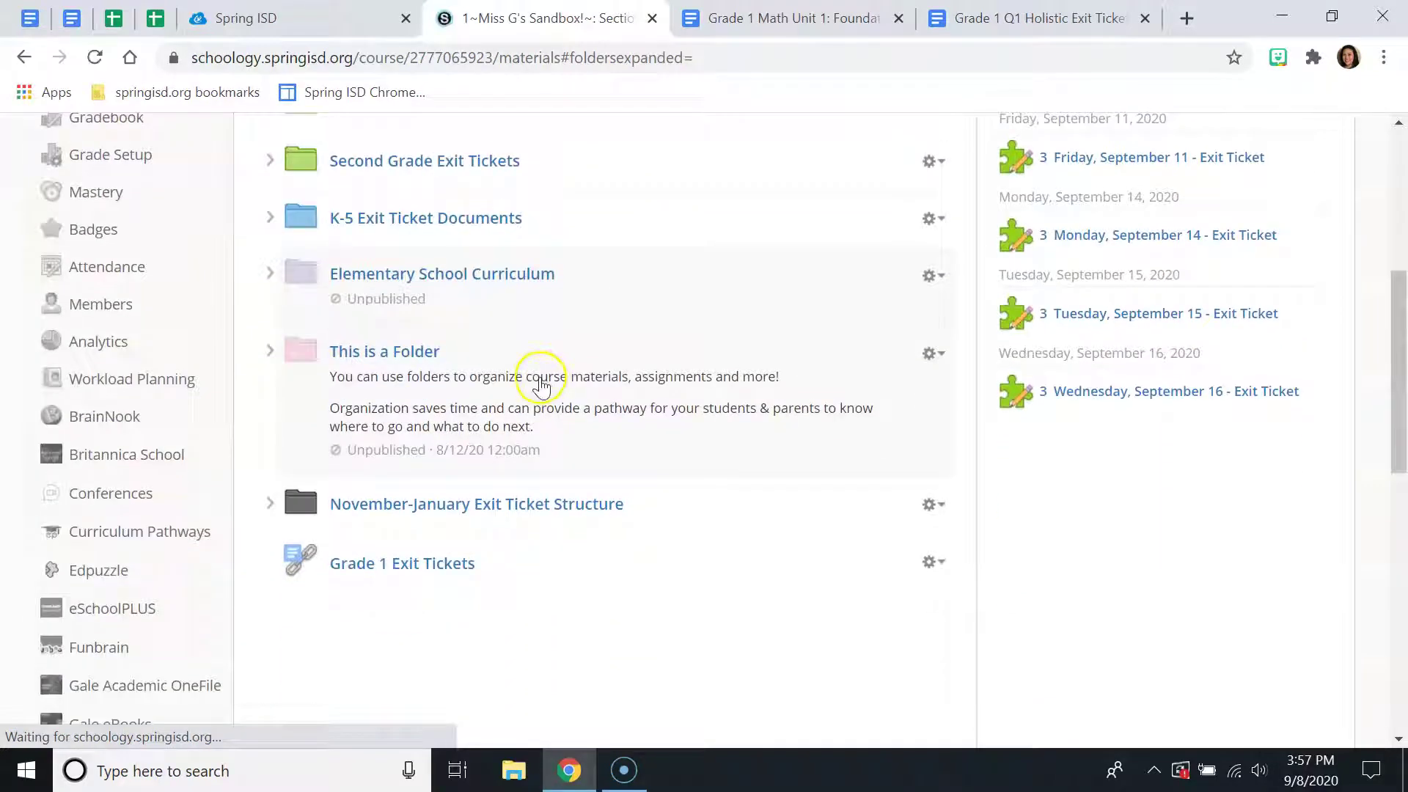
pyautogui.scroll(7, 352, 497)
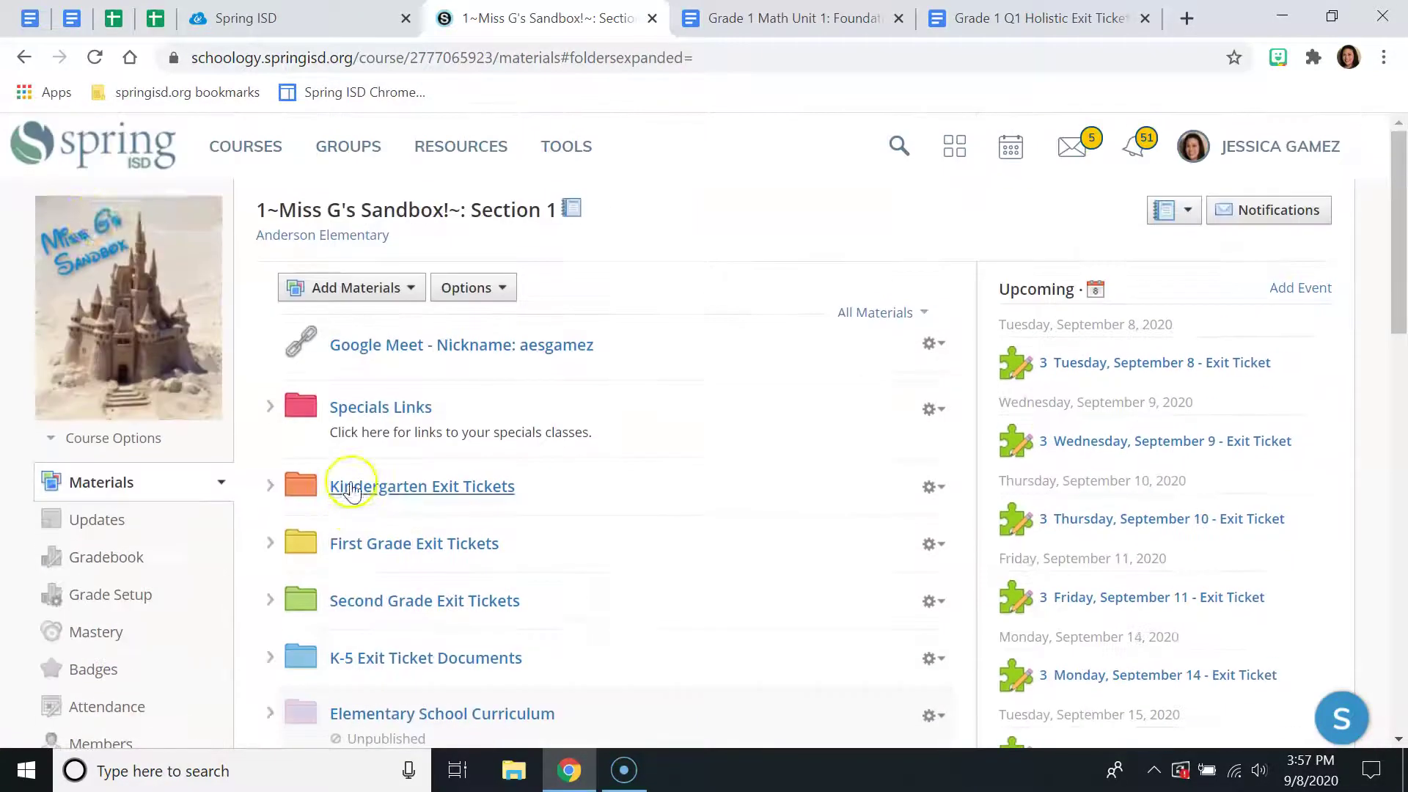
pyautogui.scroll(-6, 281, 522)
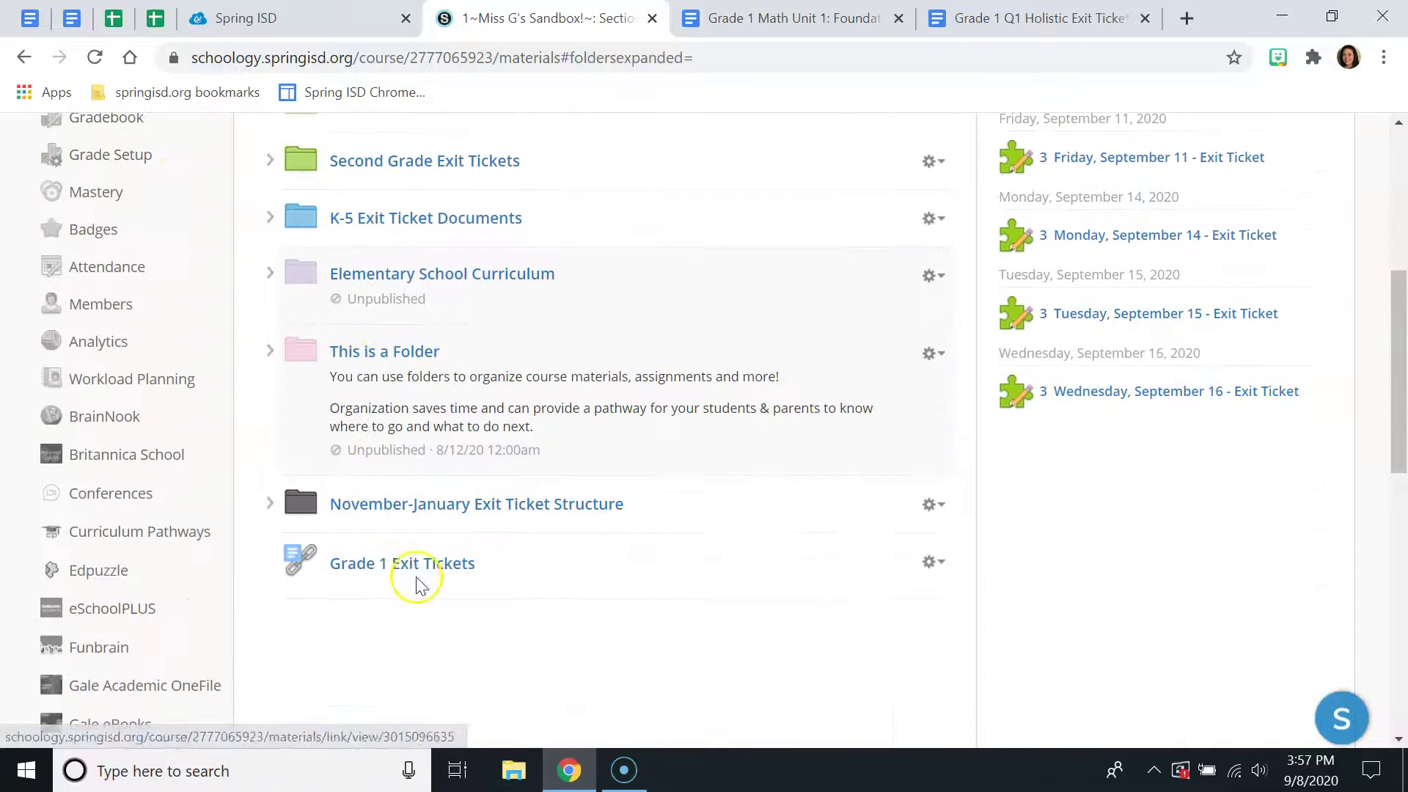
pyautogui.click(380, 564)
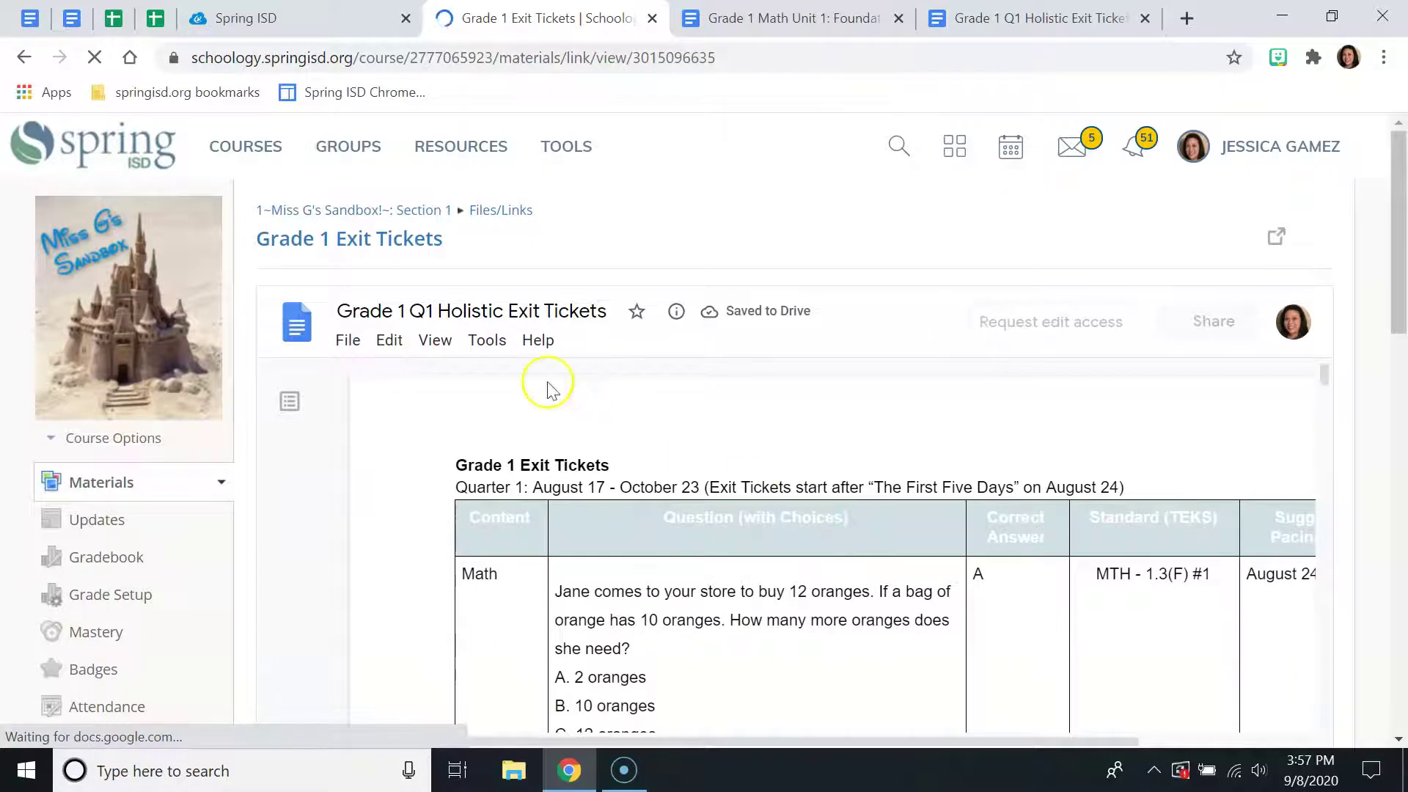
pyautogui.click(387, 240)
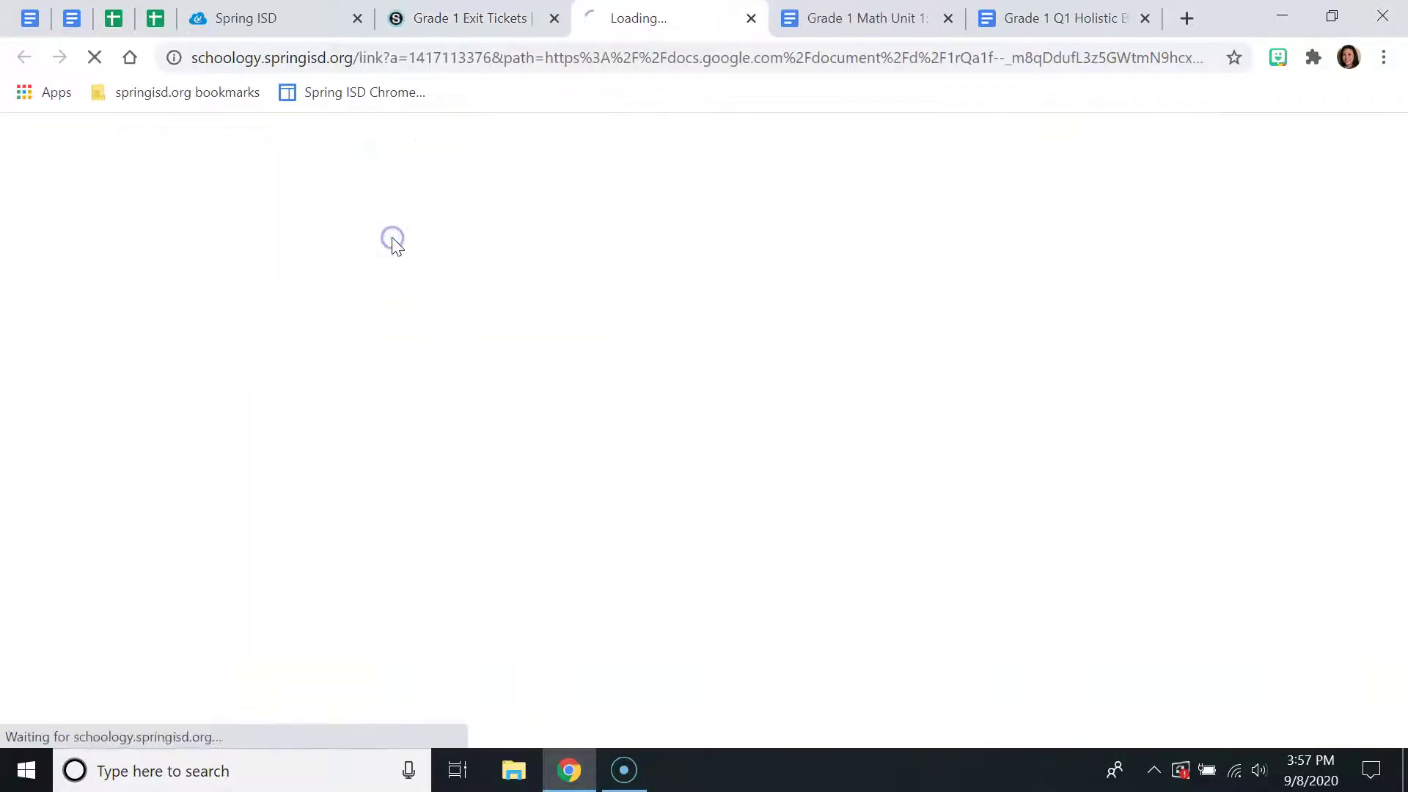
# Return to the sandbox course's materials and unpublish the Grade 1 Exit Tickets link
pyautogui.click(455, 19)
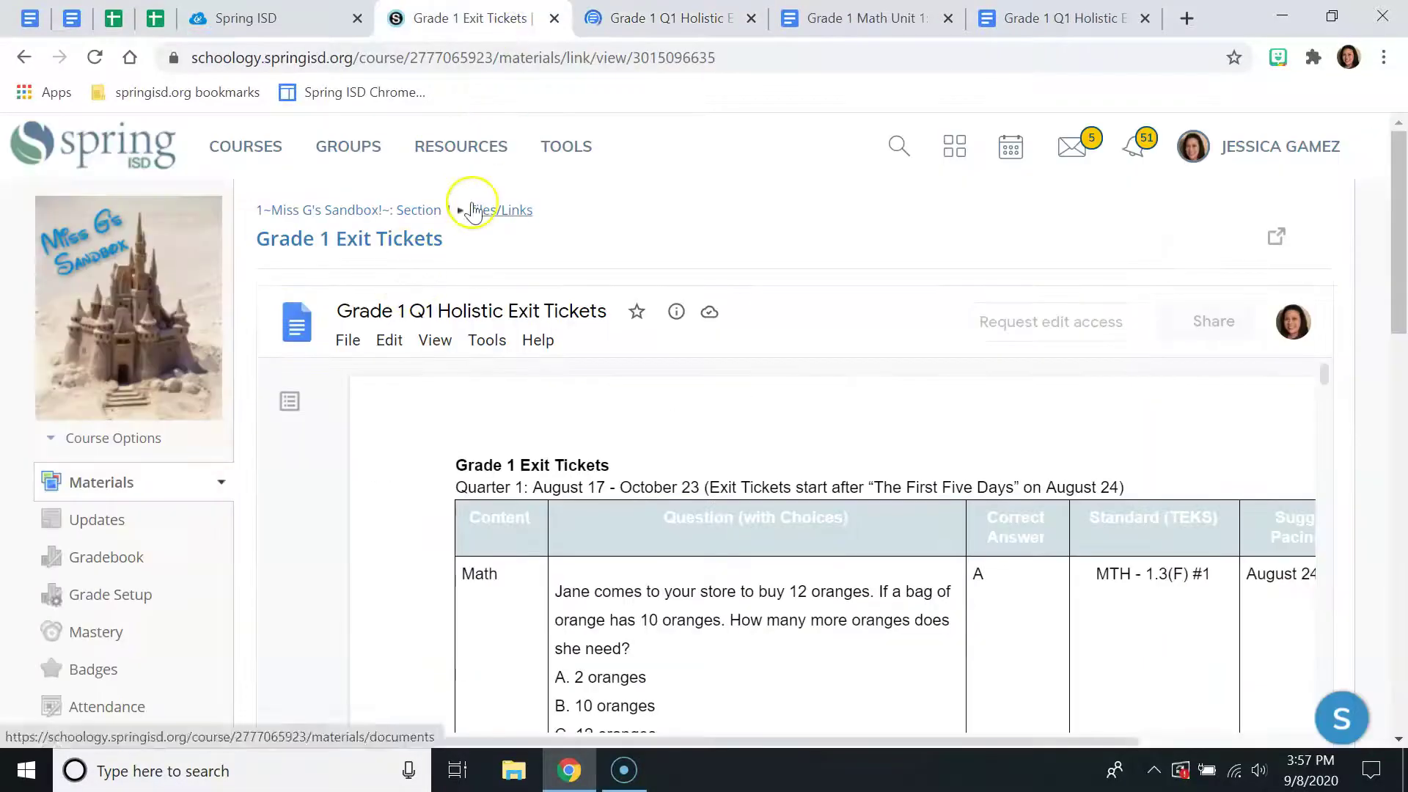
pyautogui.click(444, 210)
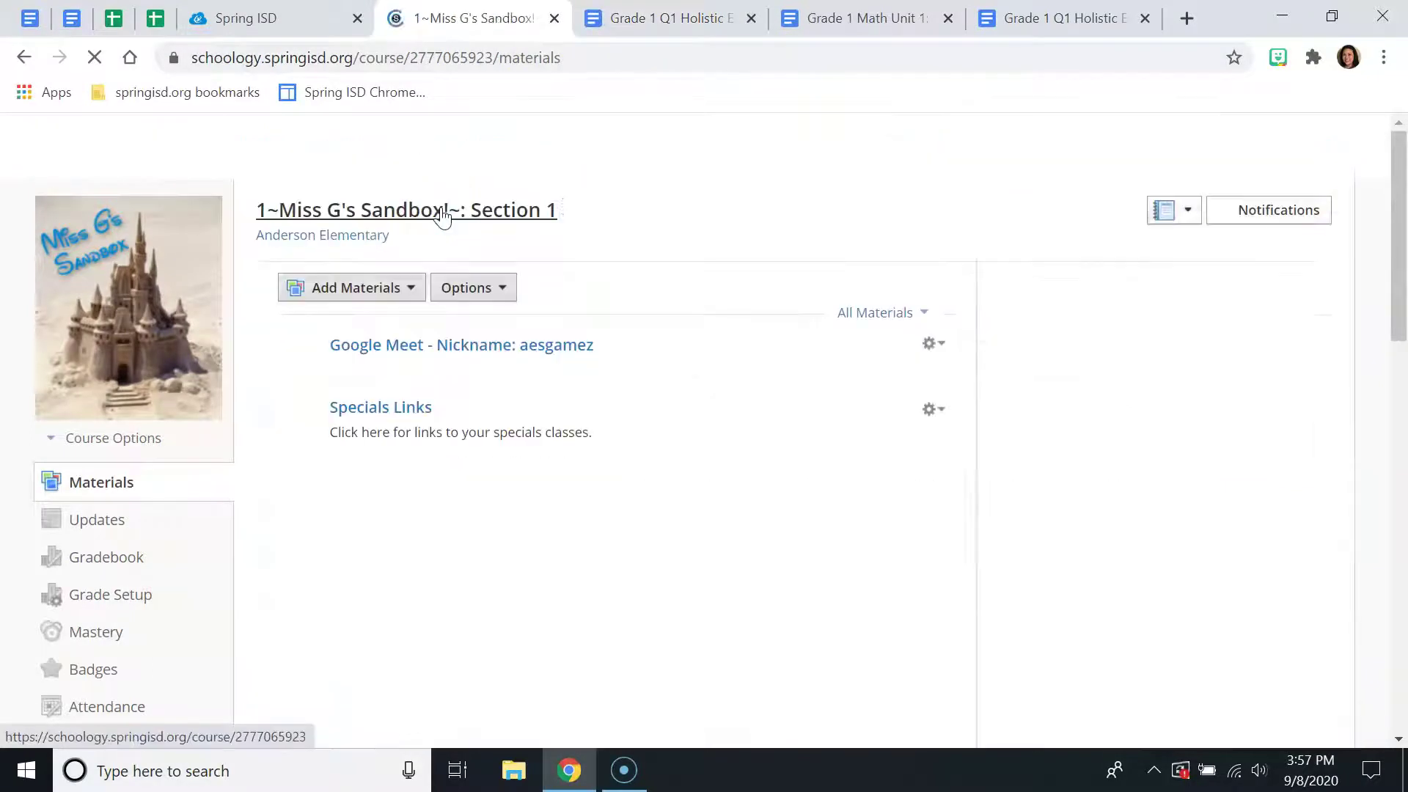
pyautogui.scroll(-6, 557, 477)
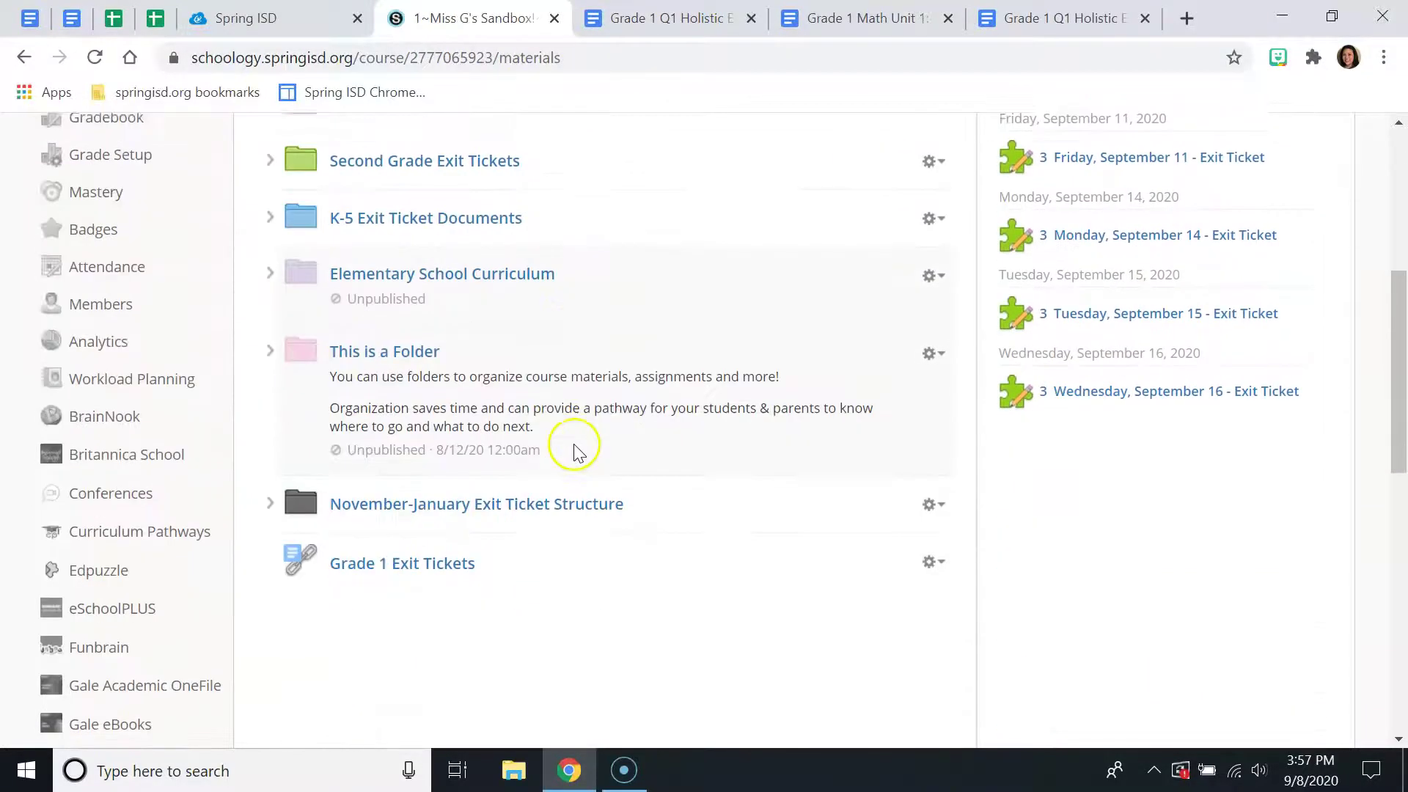
pyautogui.click(946, 456)
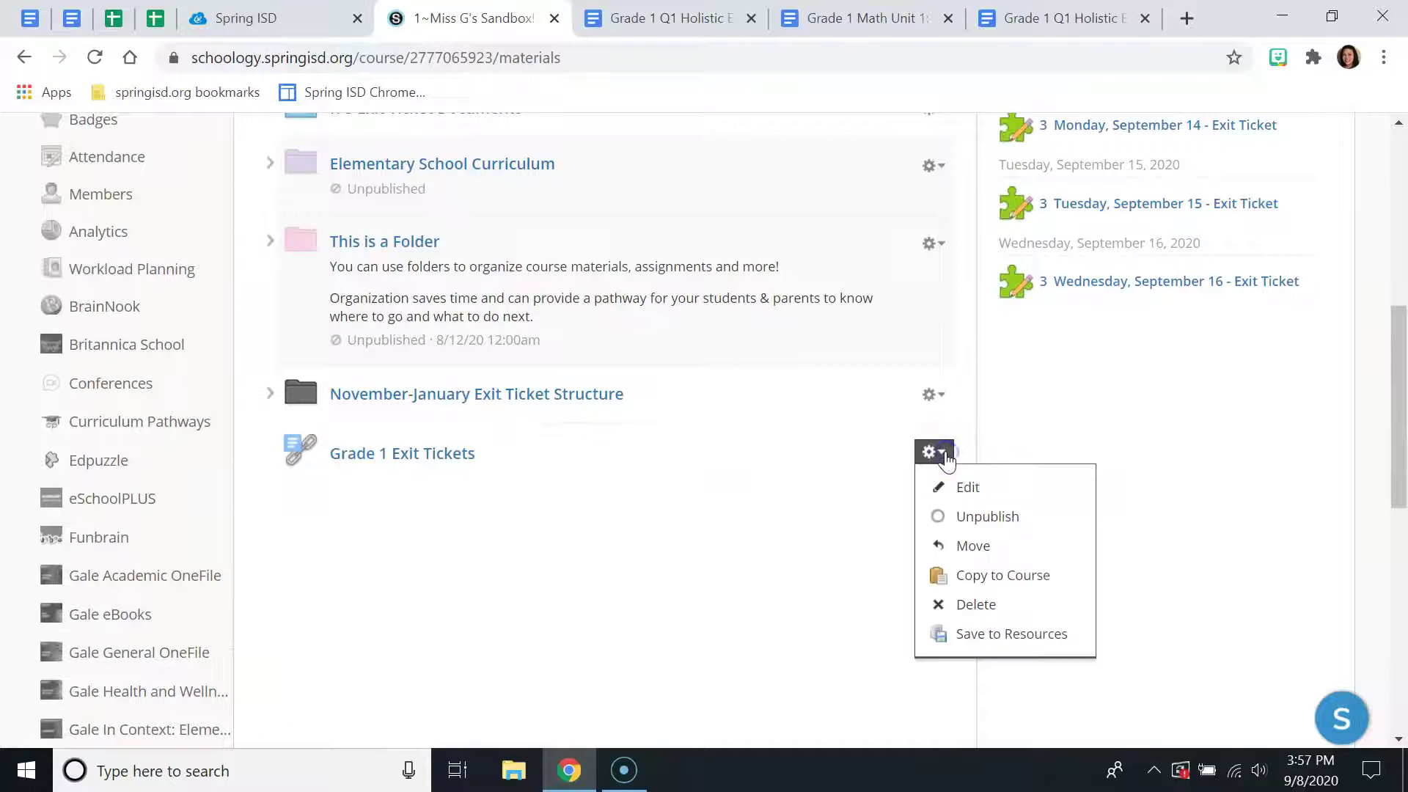
pyautogui.click(980, 516)
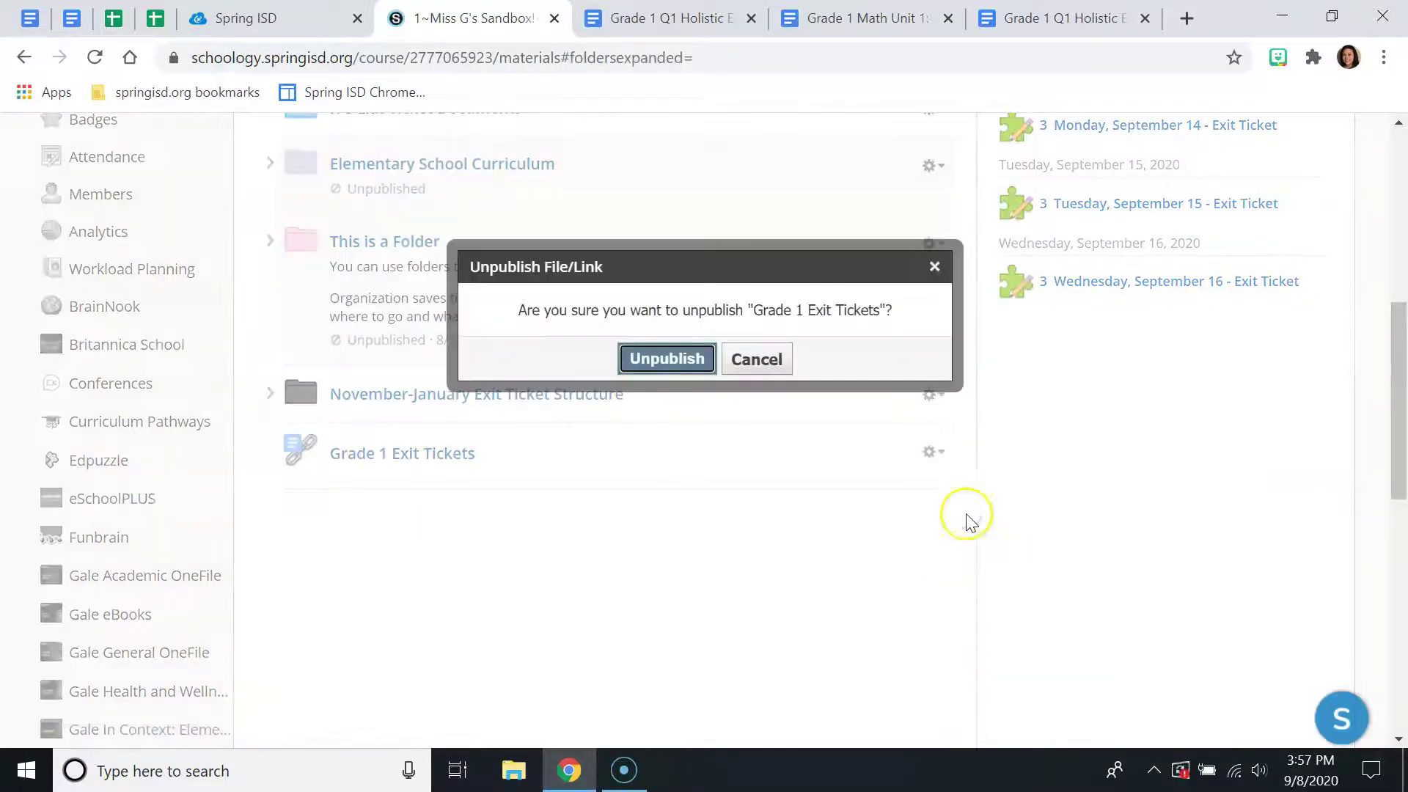
pyautogui.click(657, 356)
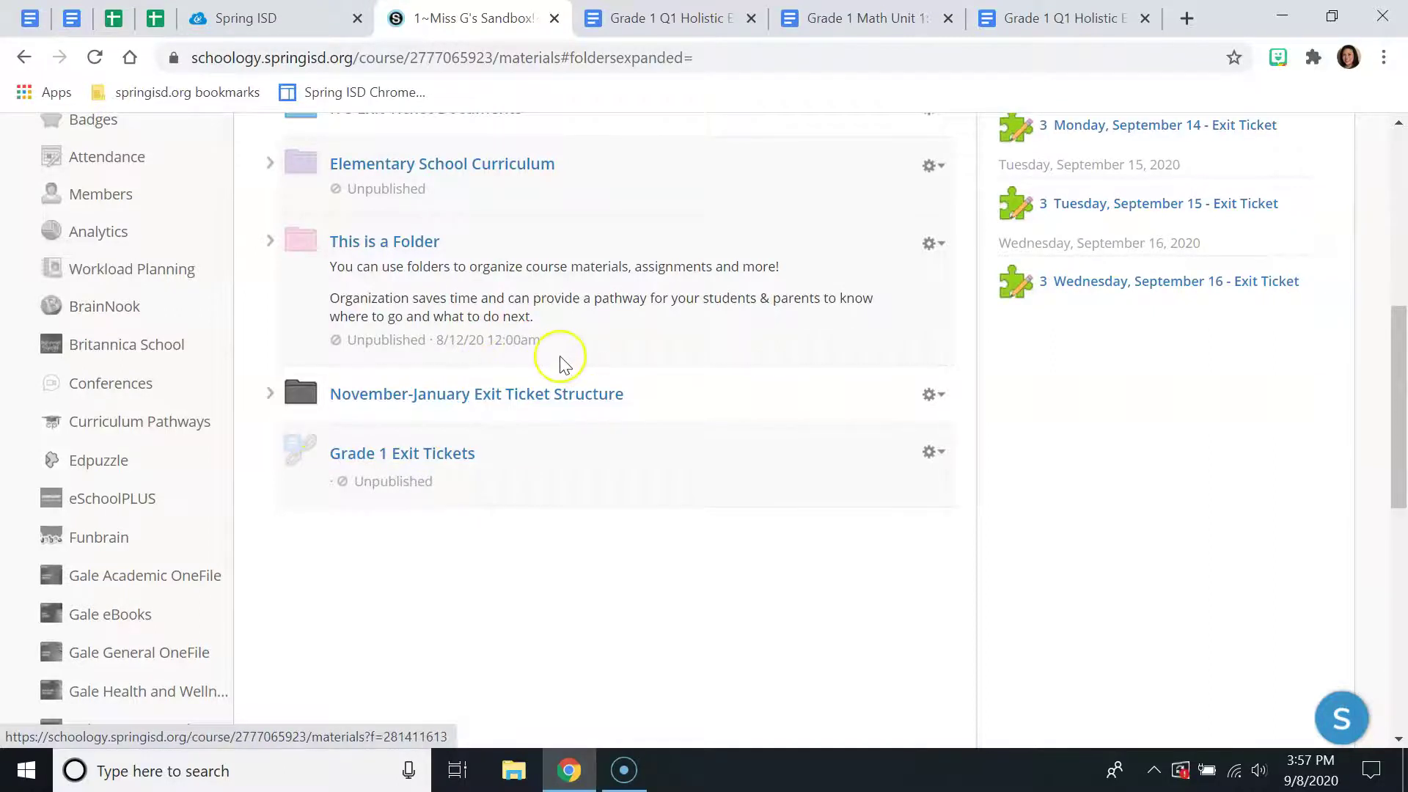
# Close the three open Grade 1 document tabs, keeping the sandbox course page open
pyautogui.scroll(6, 580, 339)
pyautogui.scroll(2, 582, 340)
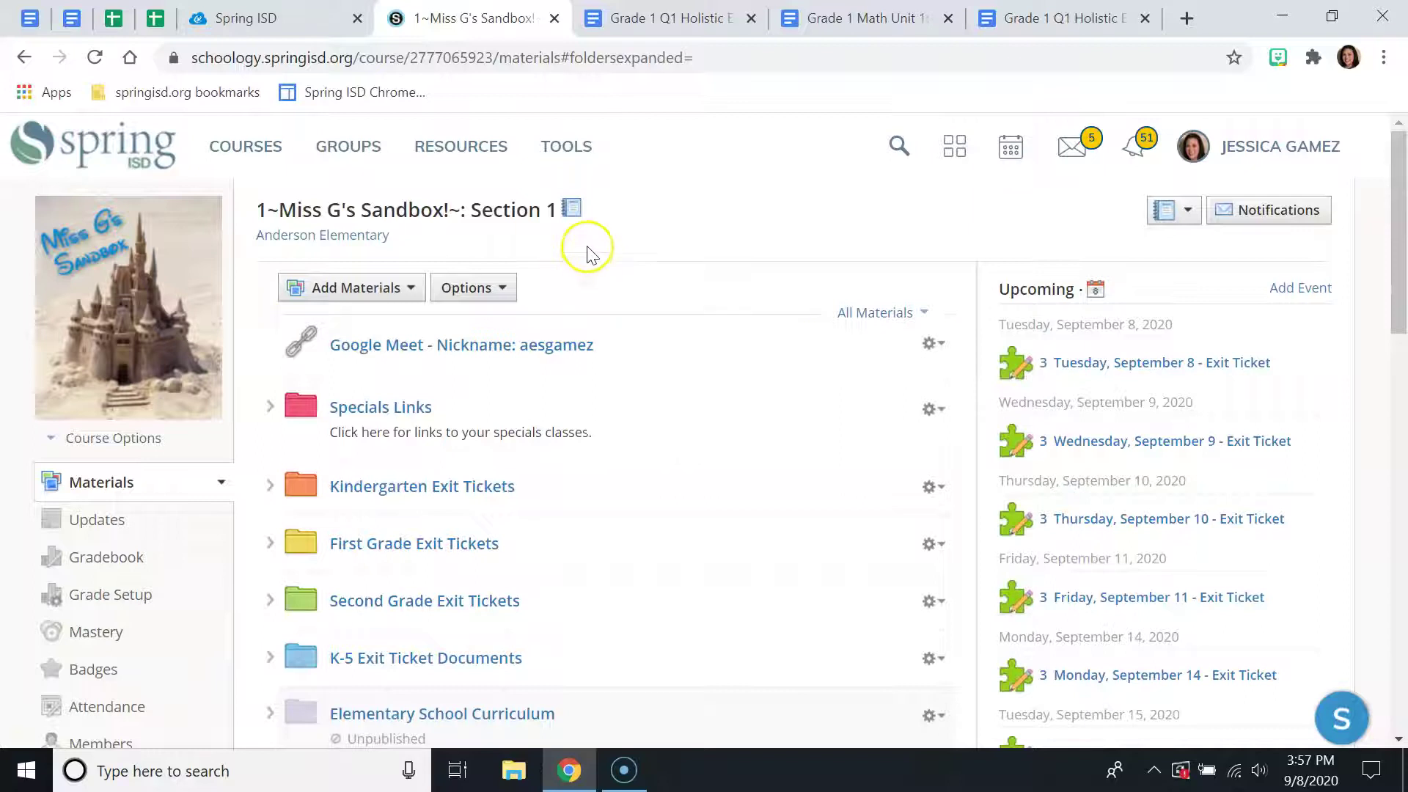
pyautogui.click(751, 18)
pyautogui.click(751, 18)
pyautogui.click(751, 18)
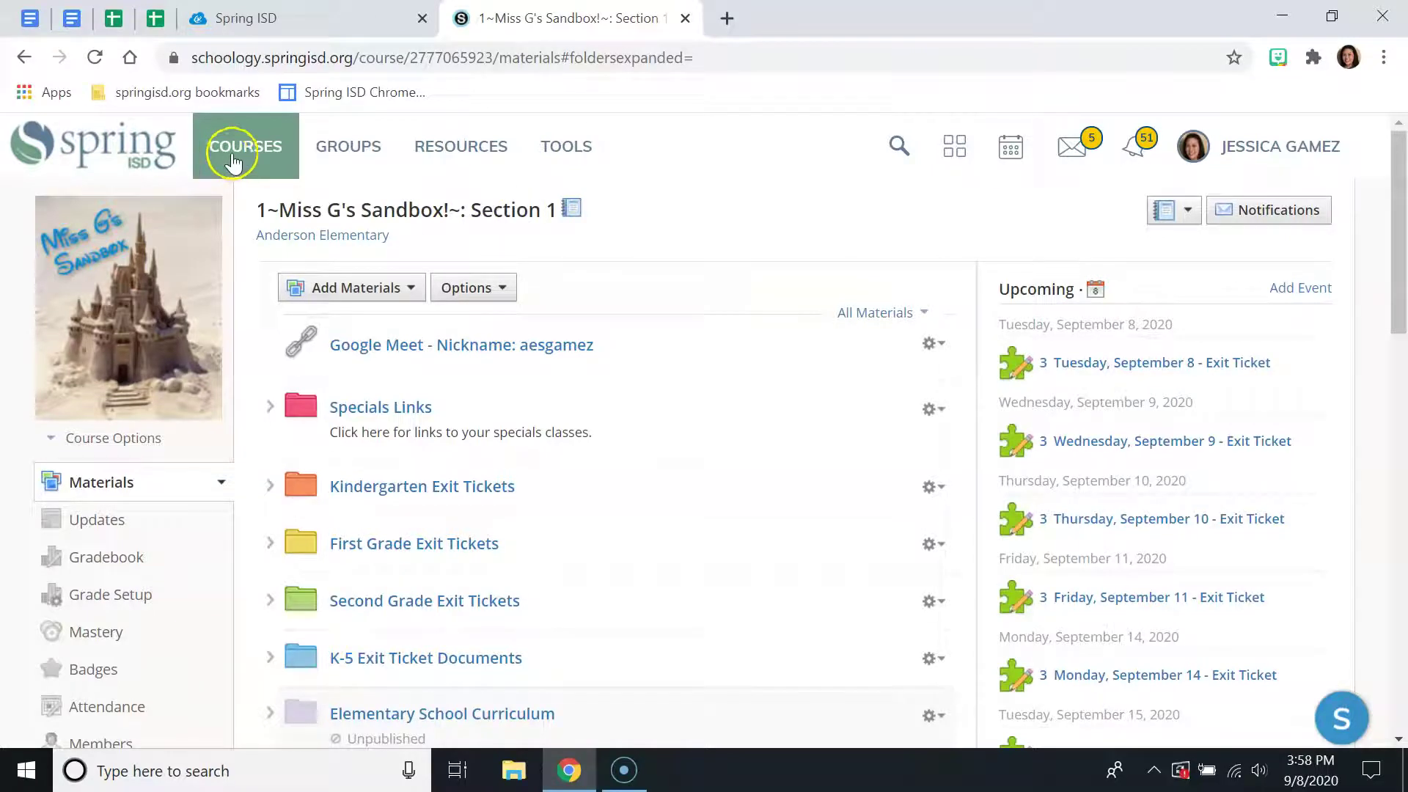
pyautogui.scroll(-1, 780, 371)
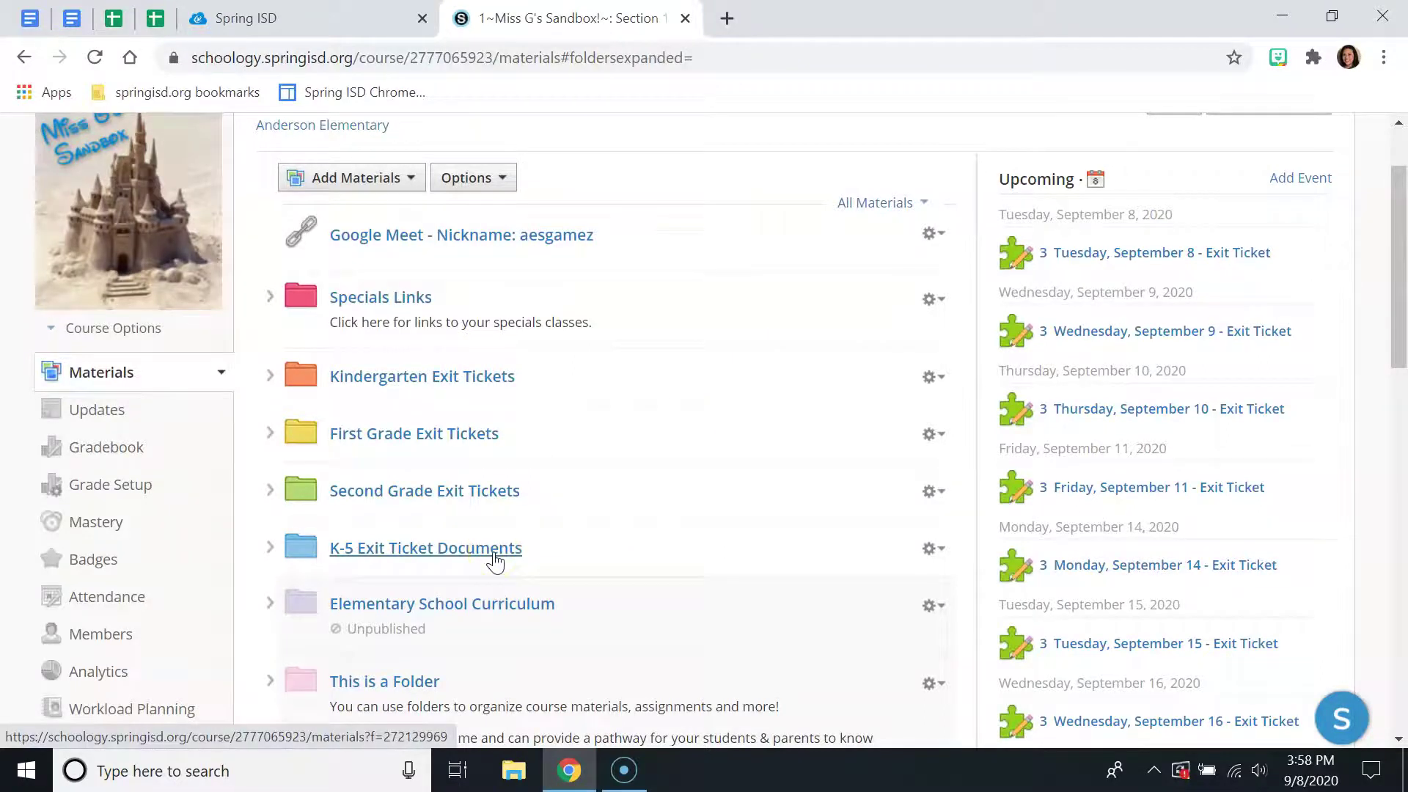
pyautogui.scroll(1, 495, 561)
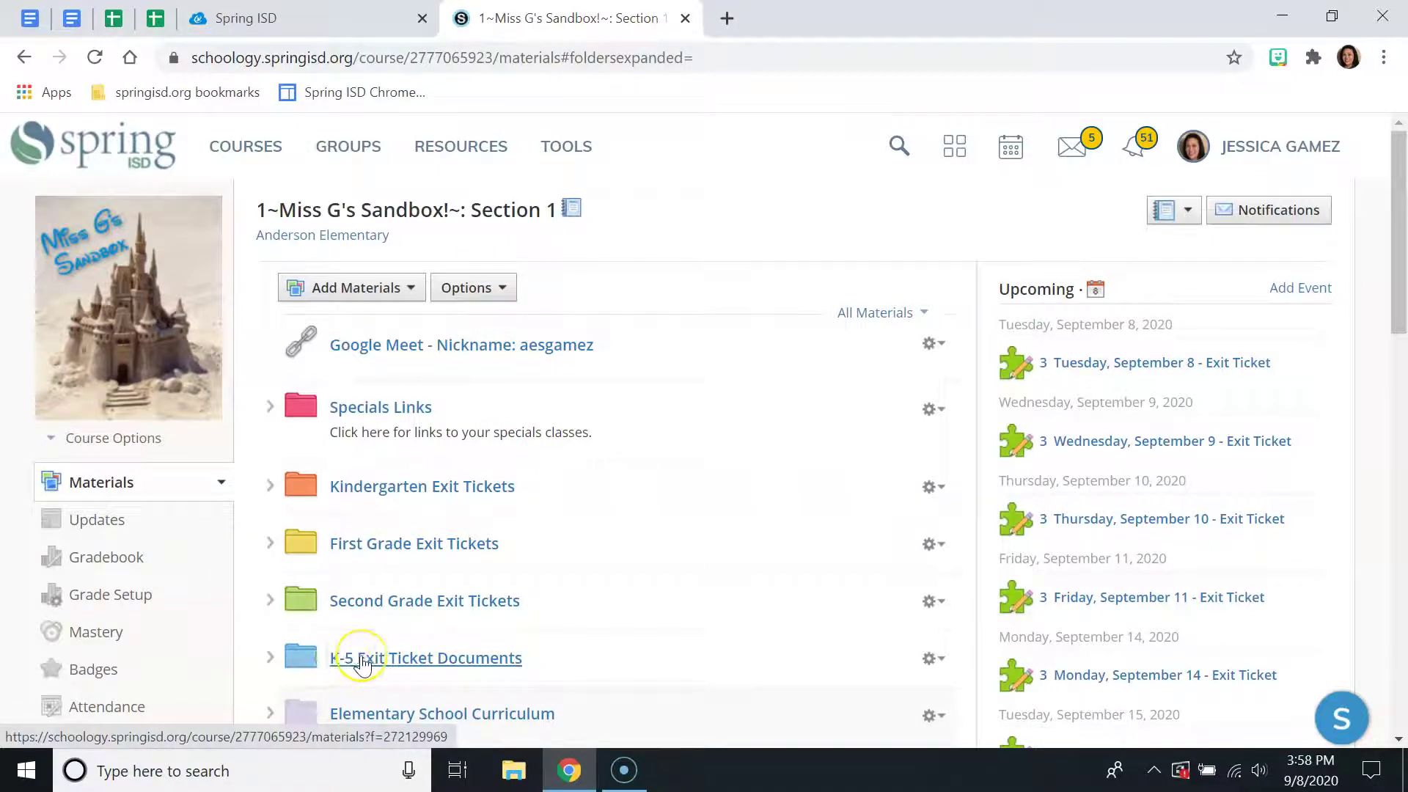
# Open the Kindergarten (August 17-October 23) link inside the Kindergarten folder of K-5 Exit Ticket Documents
pyautogui.click(340, 665)
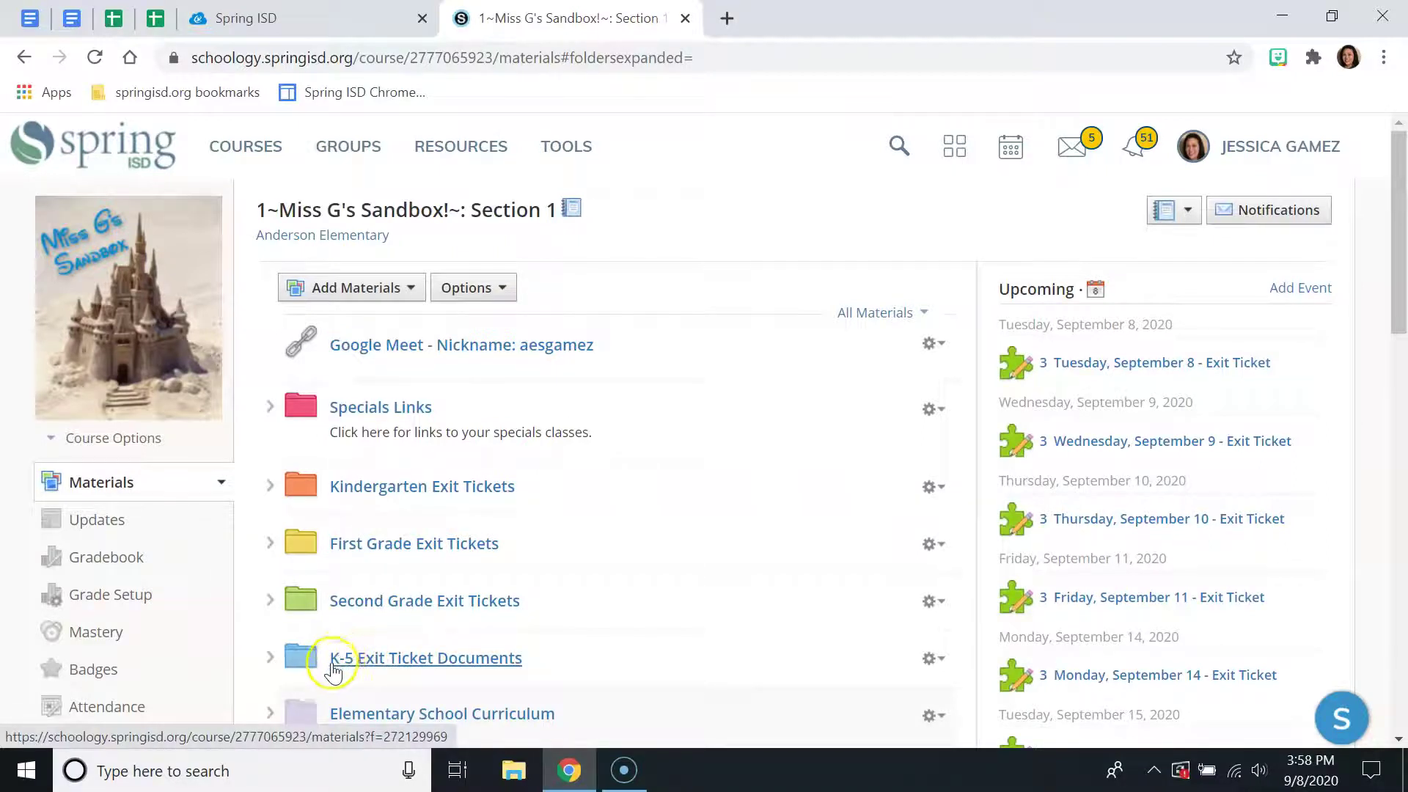
pyautogui.click(397, 666)
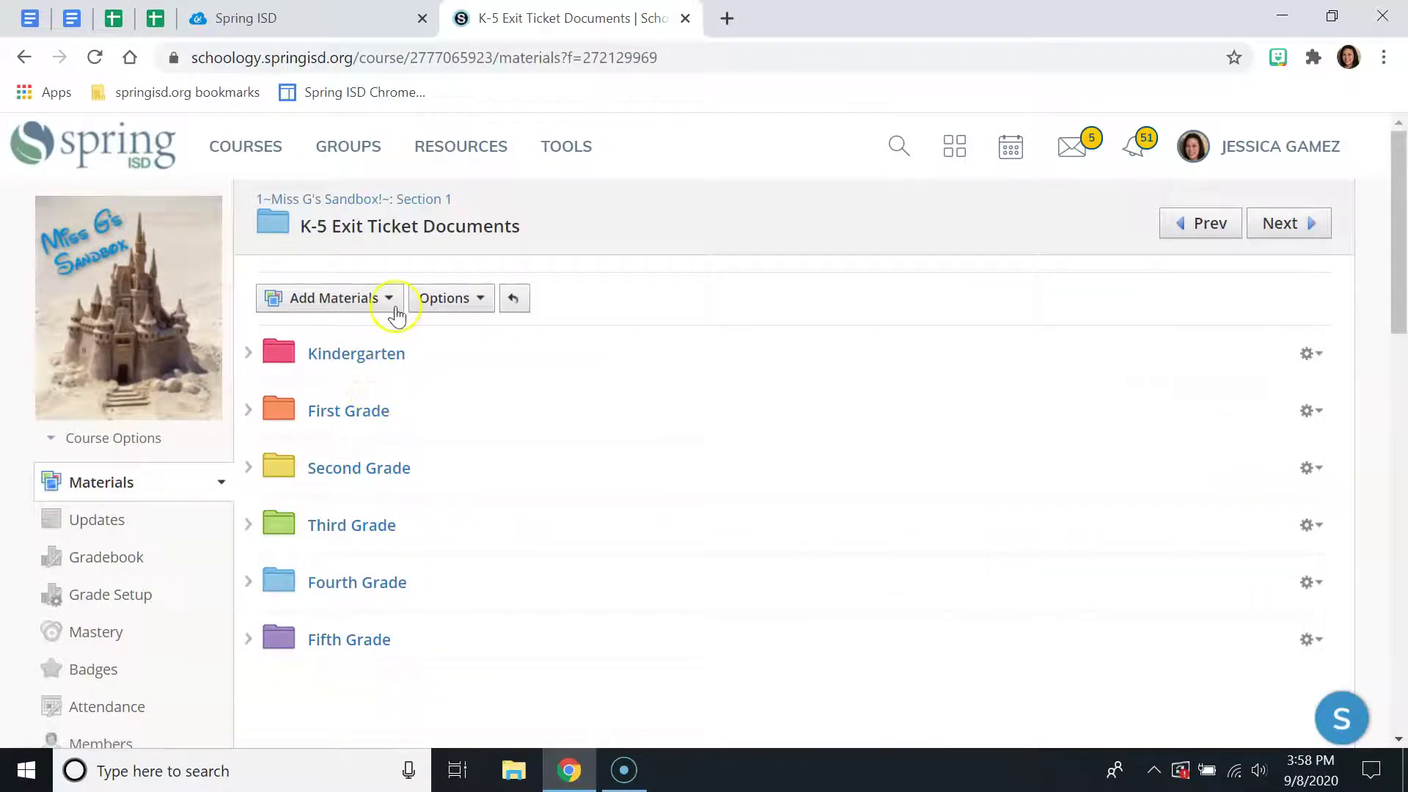
pyautogui.click(394, 355)
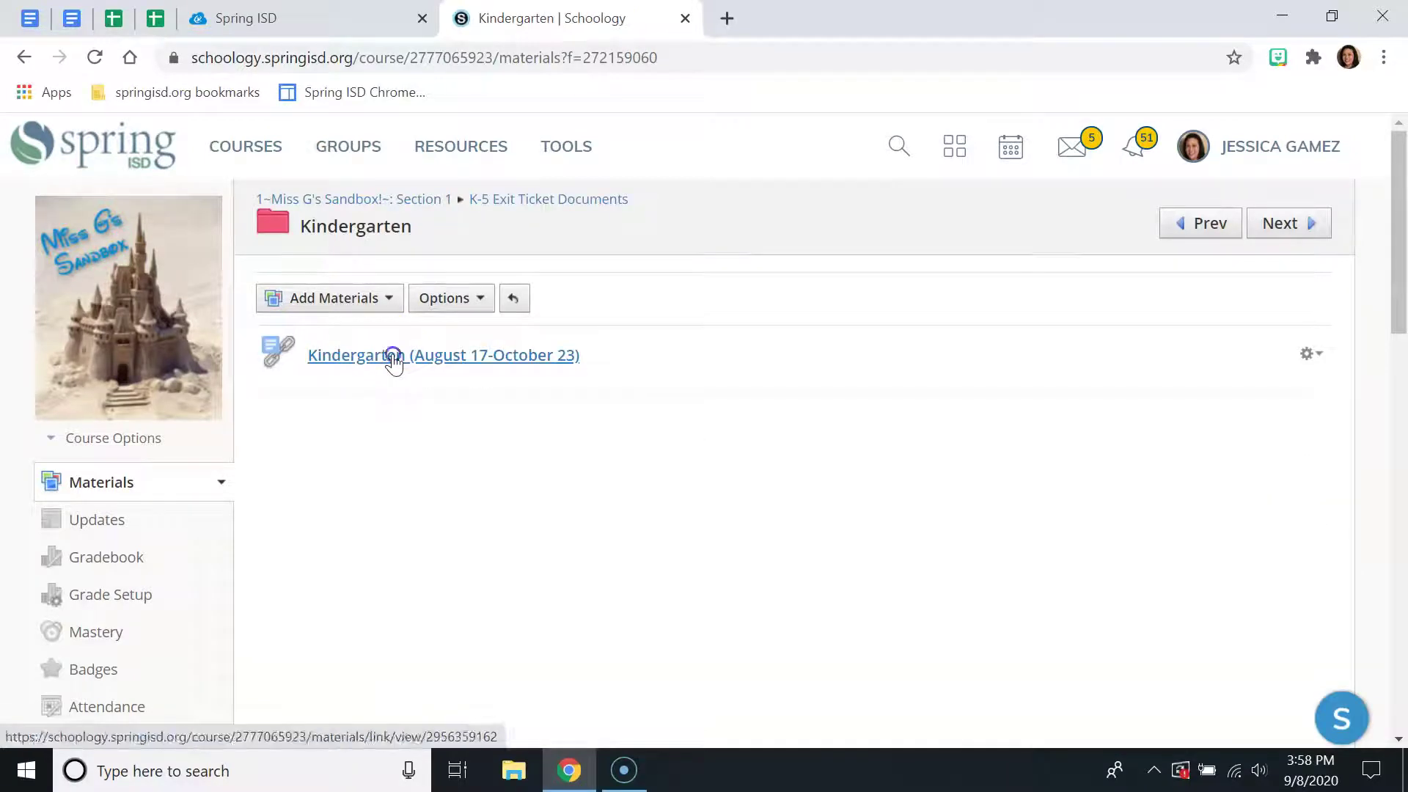
pyautogui.click(393, 357)
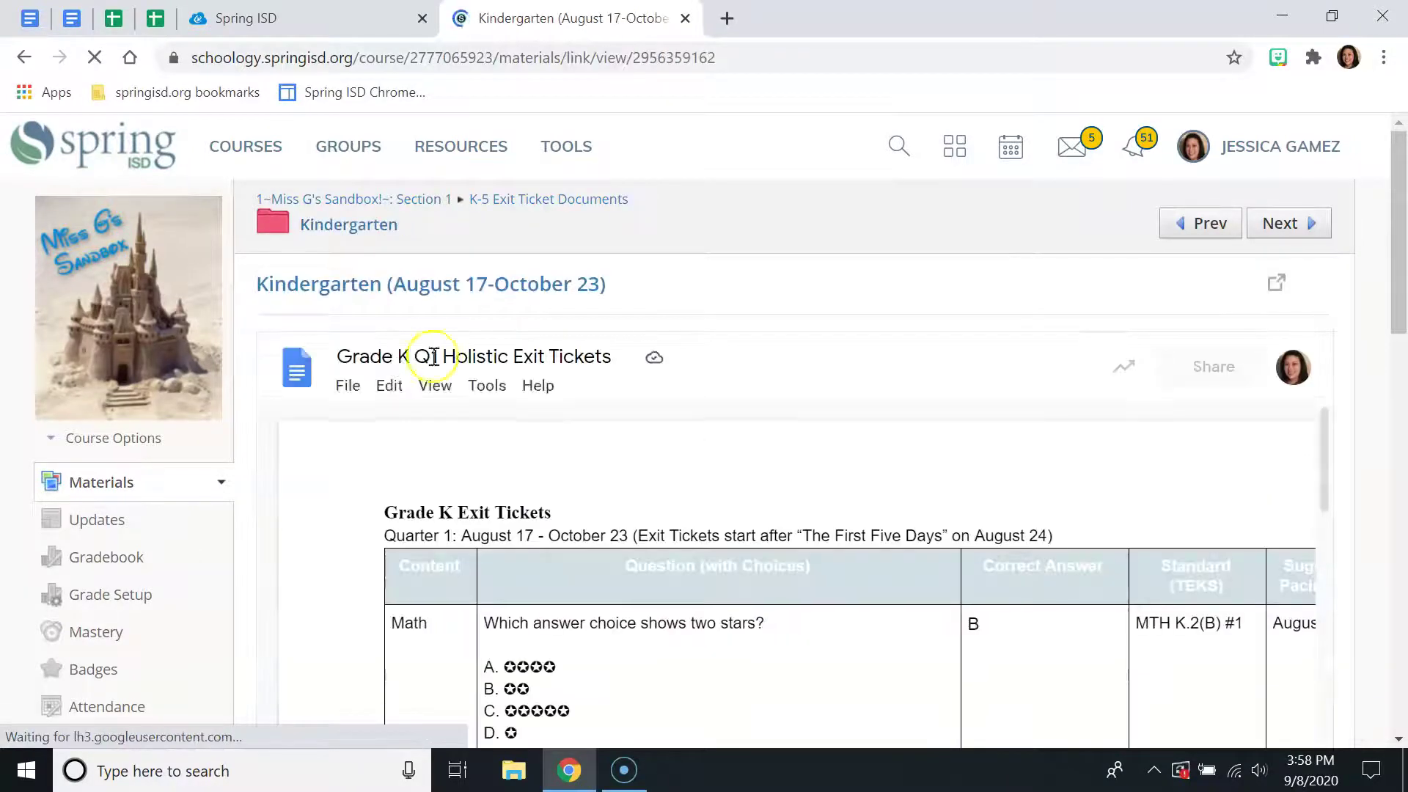
# Look through the Grade K Q1 exit tickets document, then return to the K-5 Exit Ticket Documents folder
pyautogui.scroll(-6, 839, 428)
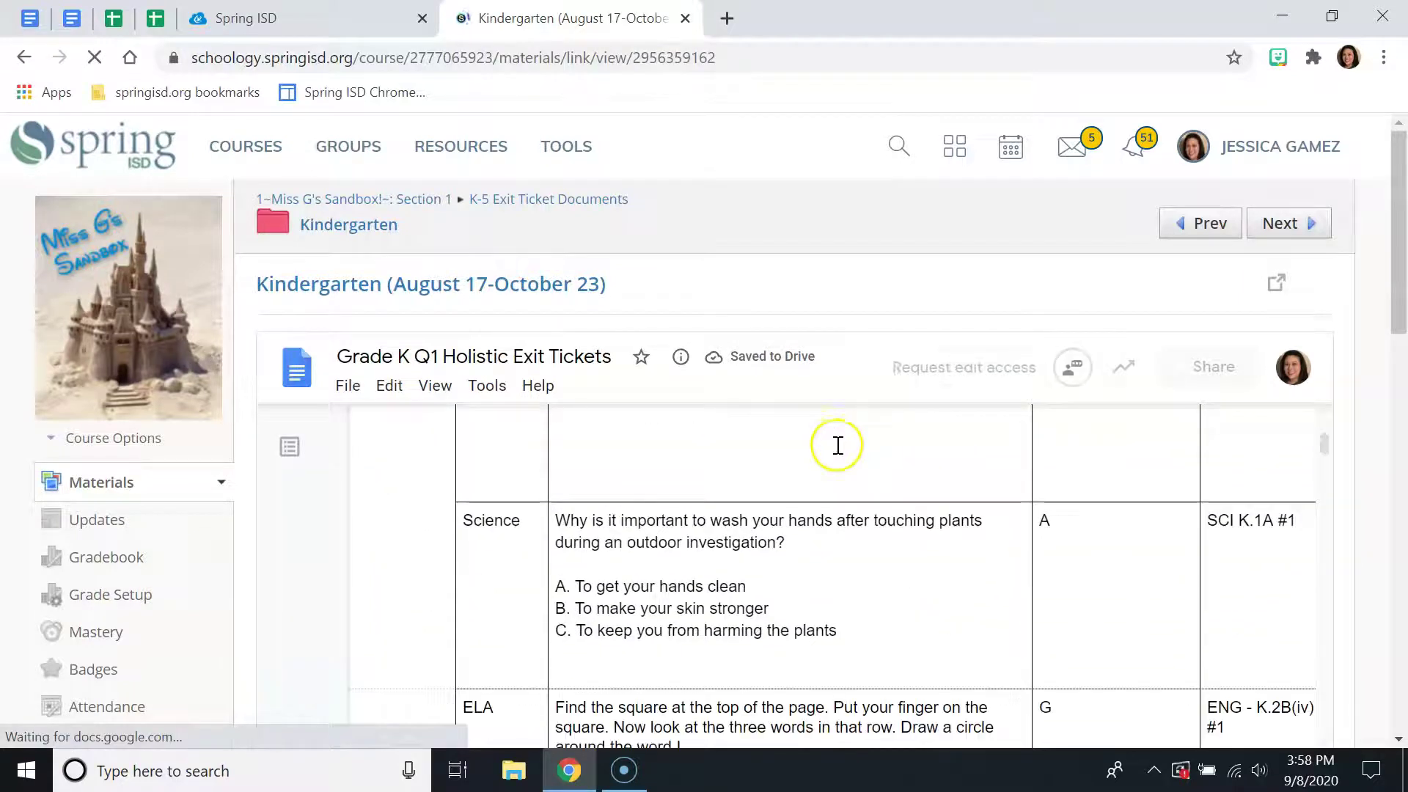
pyautogui.scroll(-8, 839, 445)
pyautogui.scroll(-5, 836, 447)
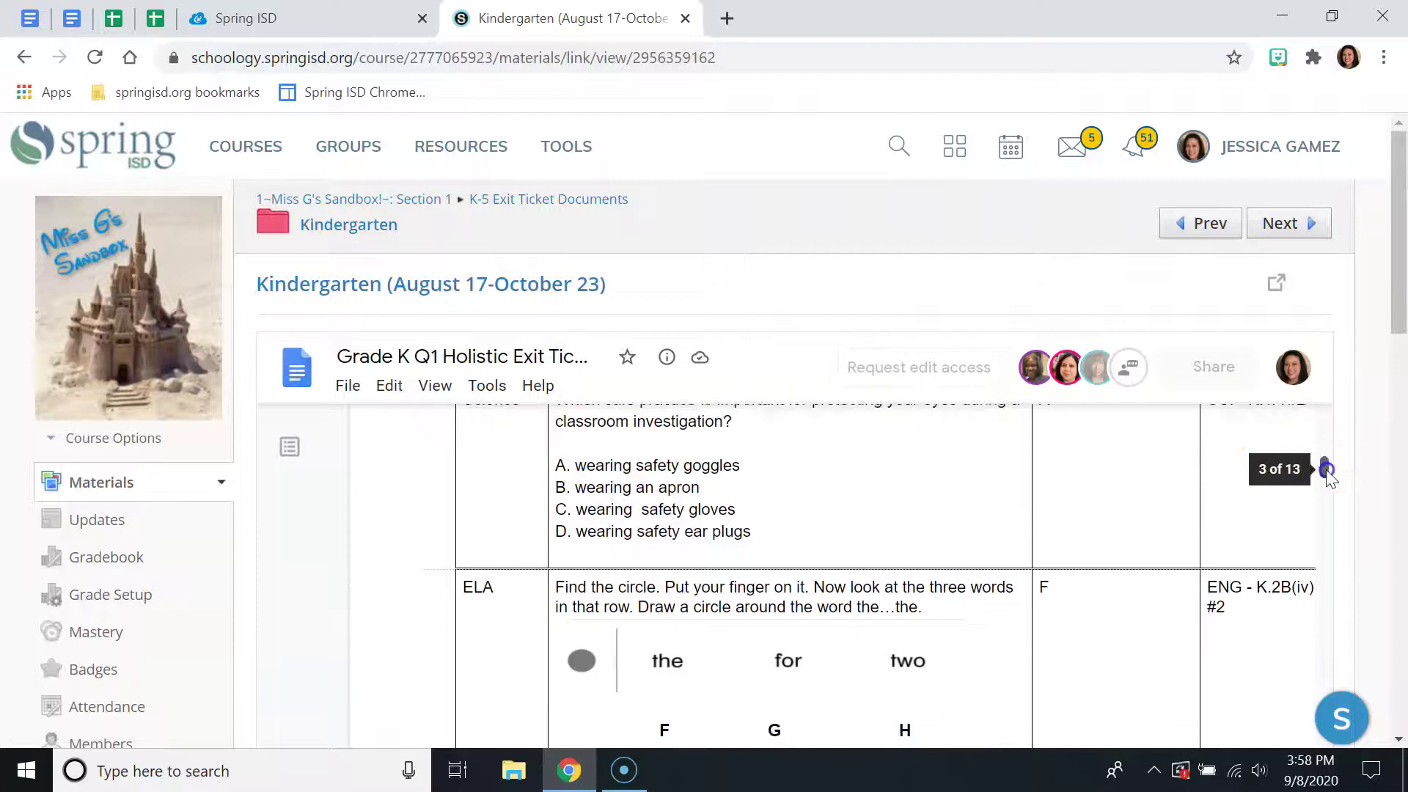
pyautogui.moveTo(1327, 473); pyautogui.dragTo(1328, 415)
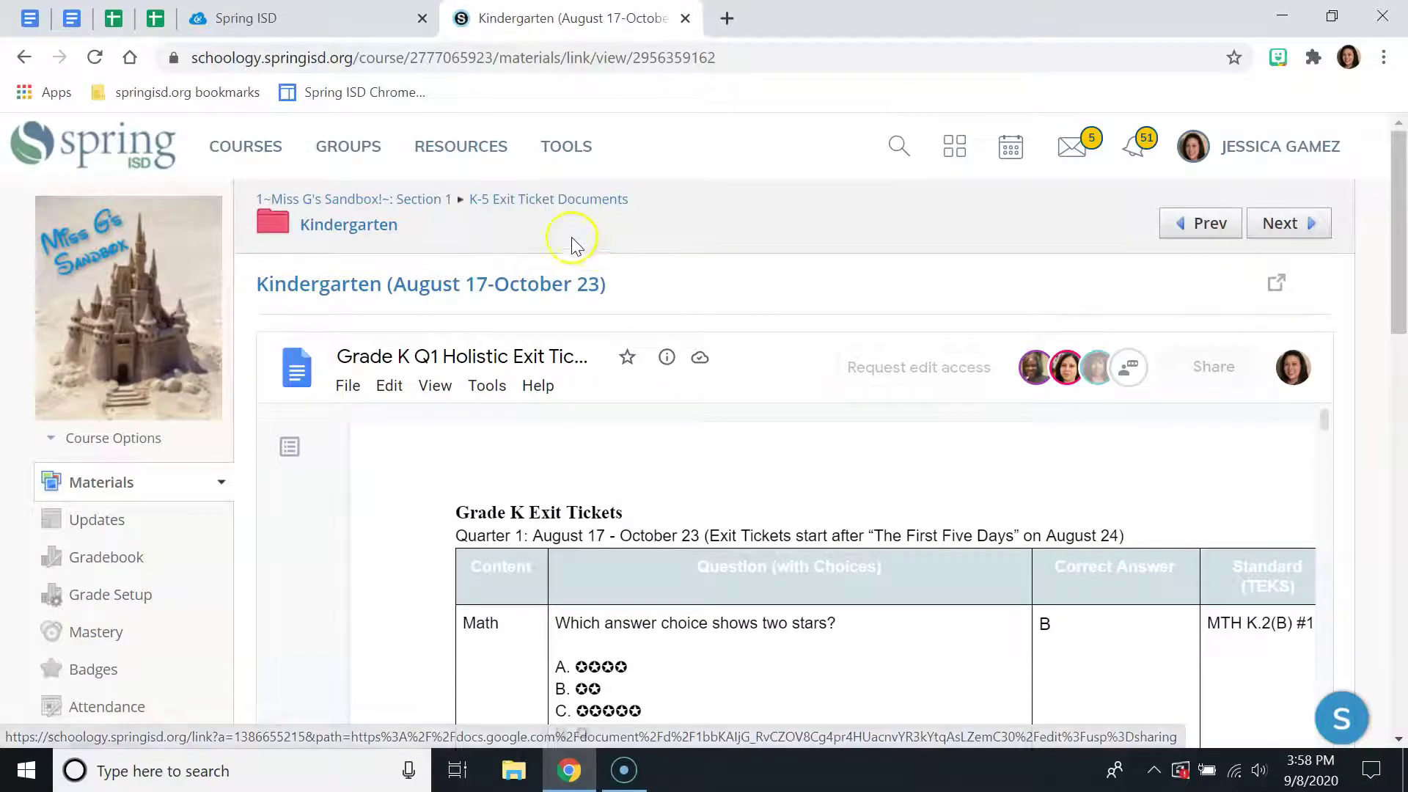
pyautogui.click(533, 202)
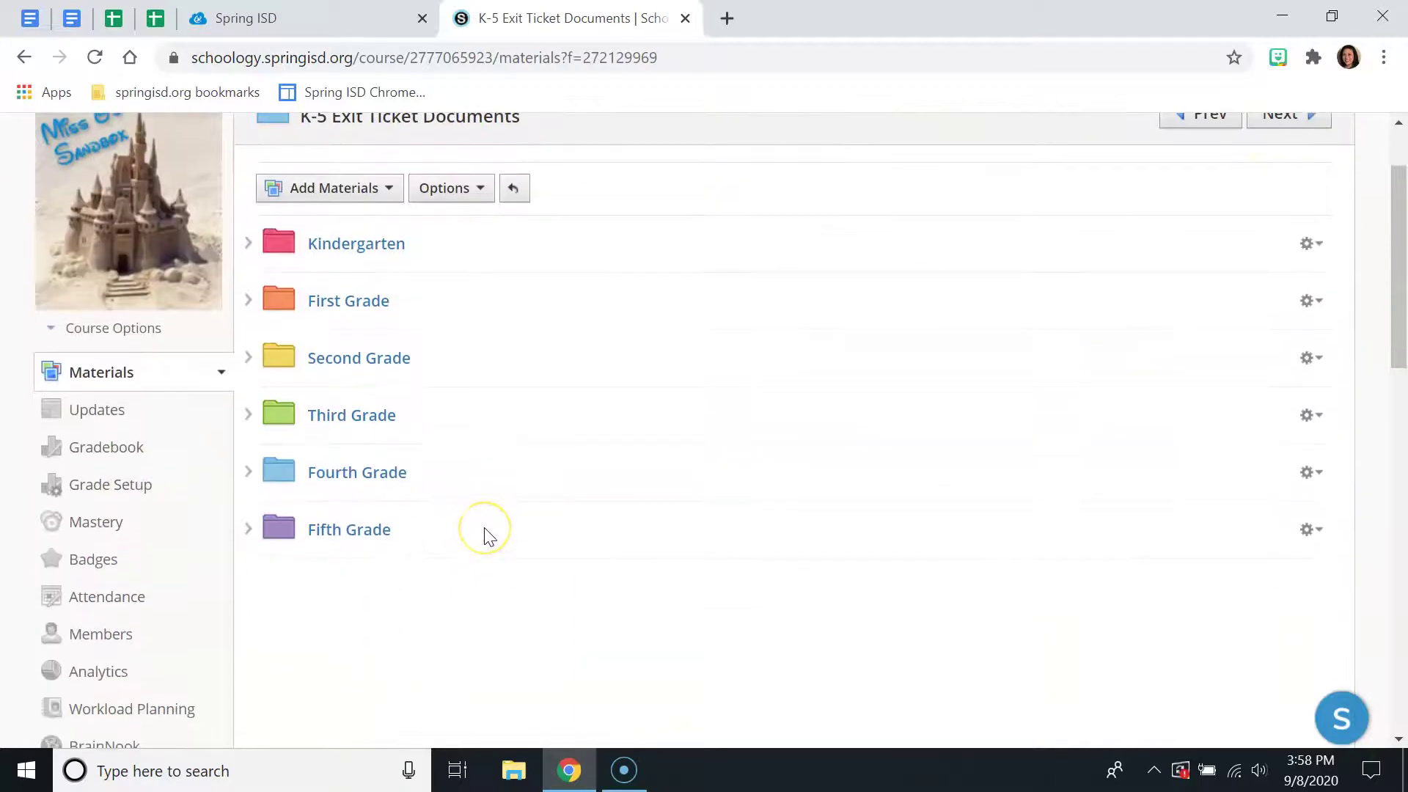
# Copy the sandbox course's access code from the end of the course sidebar
pyautogui.scroll(-15, 487, 534)
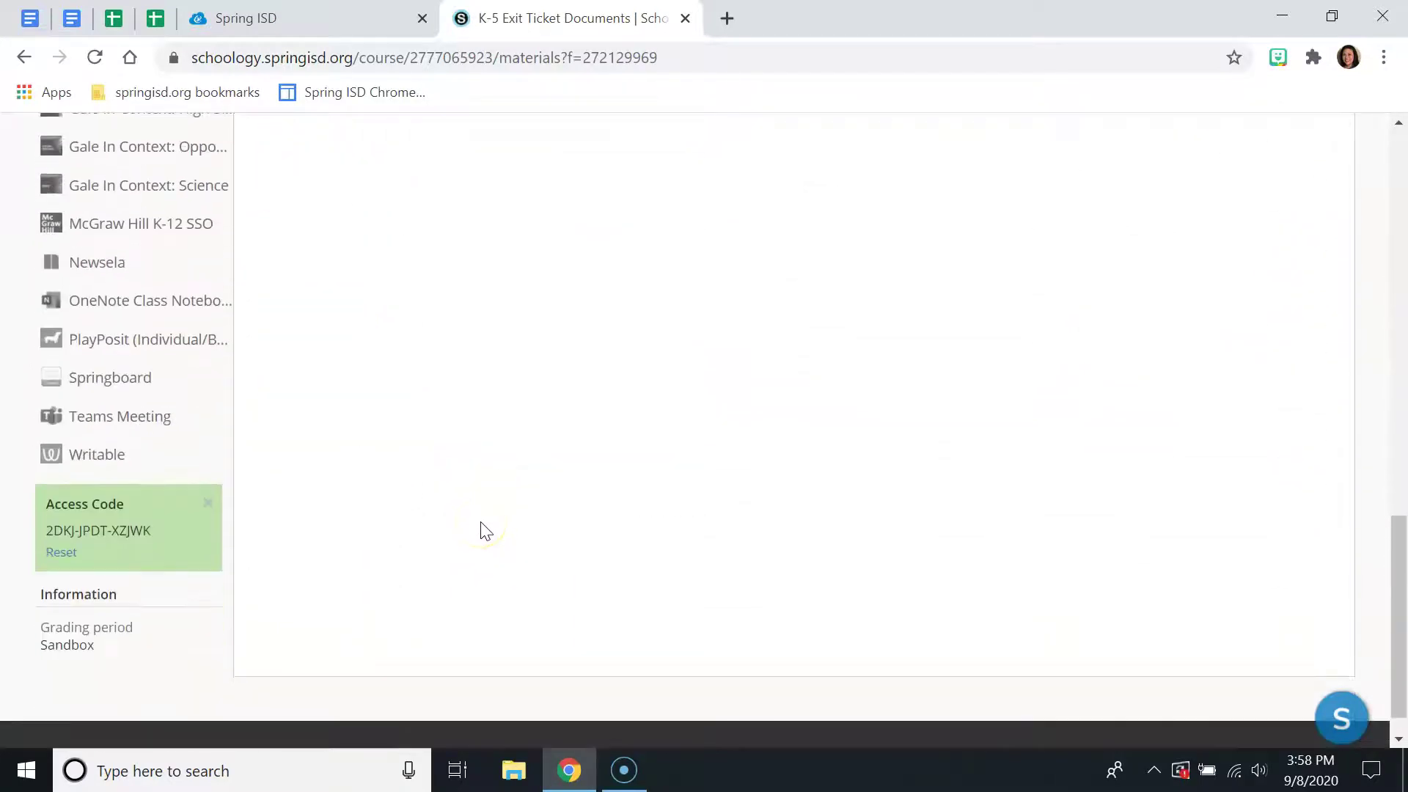
pyautogui.moveTo(152, 531); pyautogui.dragTo(37, 529)
pyautogui.hotkey('ctrl', 'c')
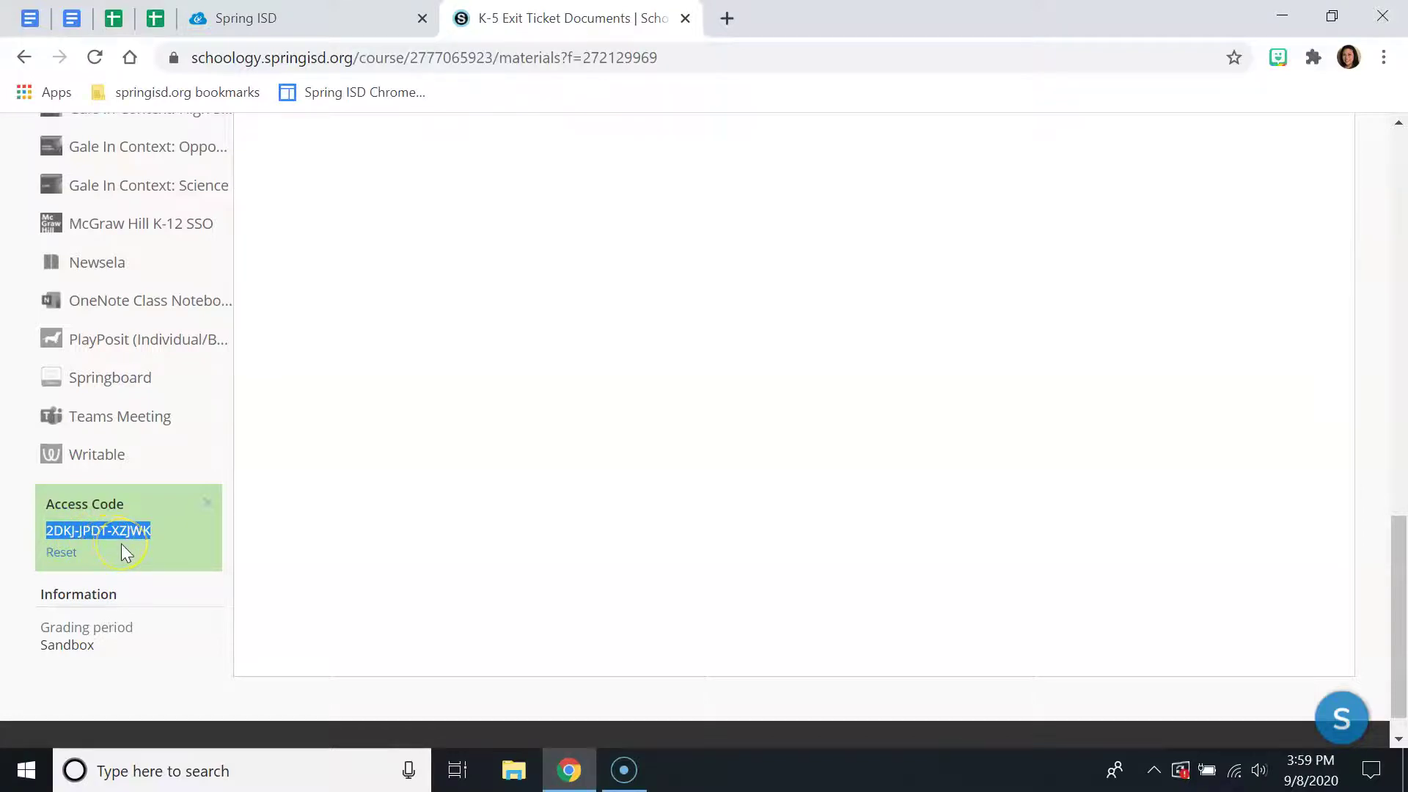
pyautogui.click(175, 548)
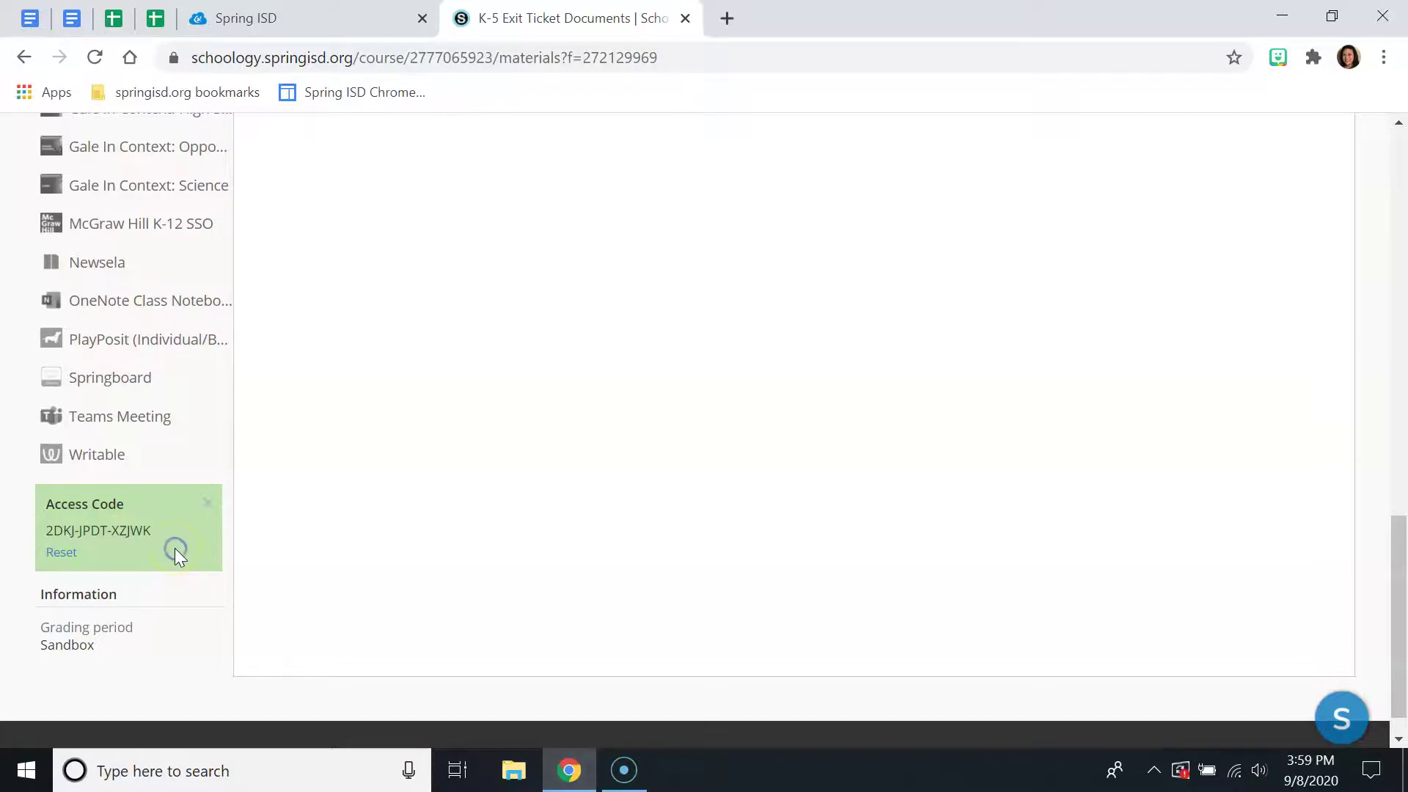
pyautogui.moveTo(154, 529); pyautogui.dragTo(51, 533)
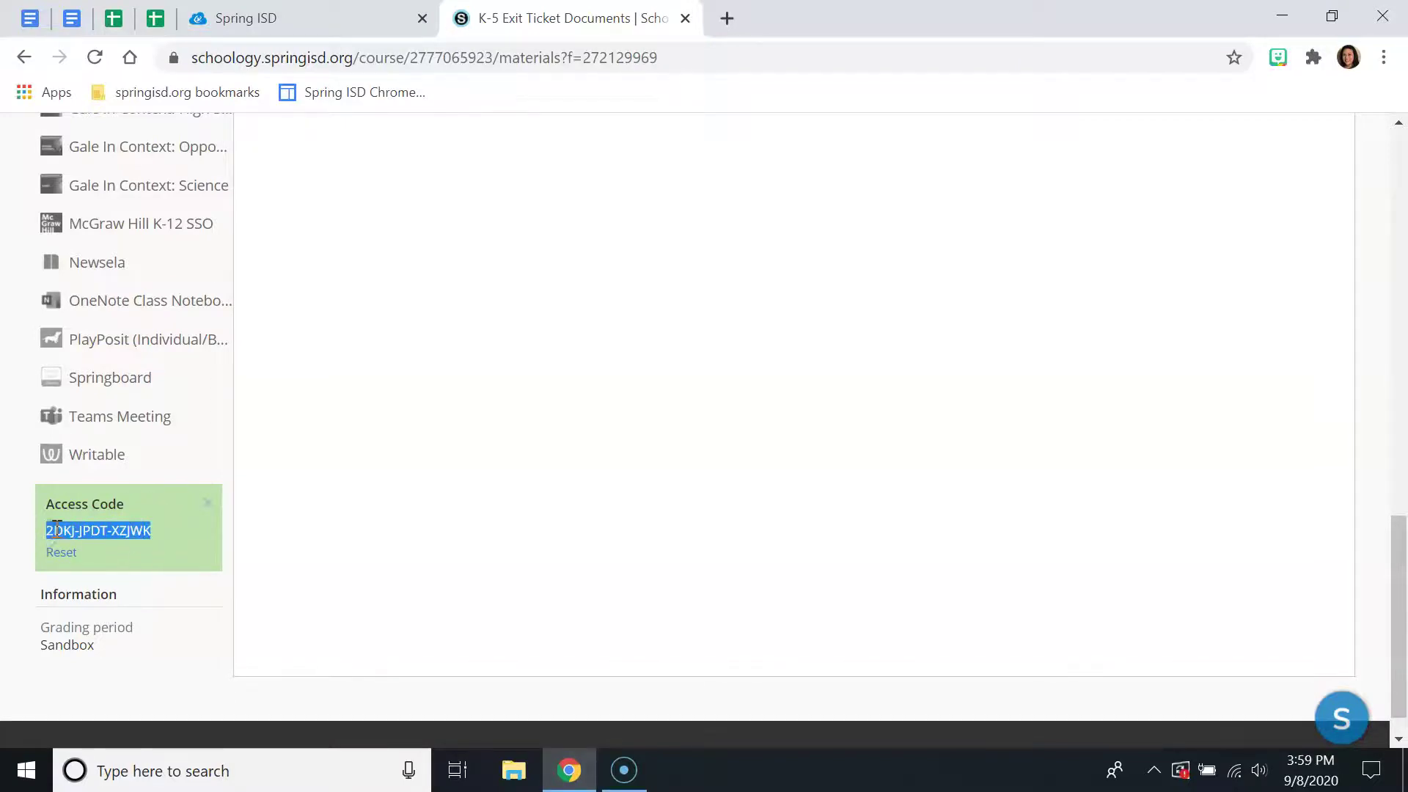
pyautogui.rightClick(58, 533)
pyautogui.click(83, 550)
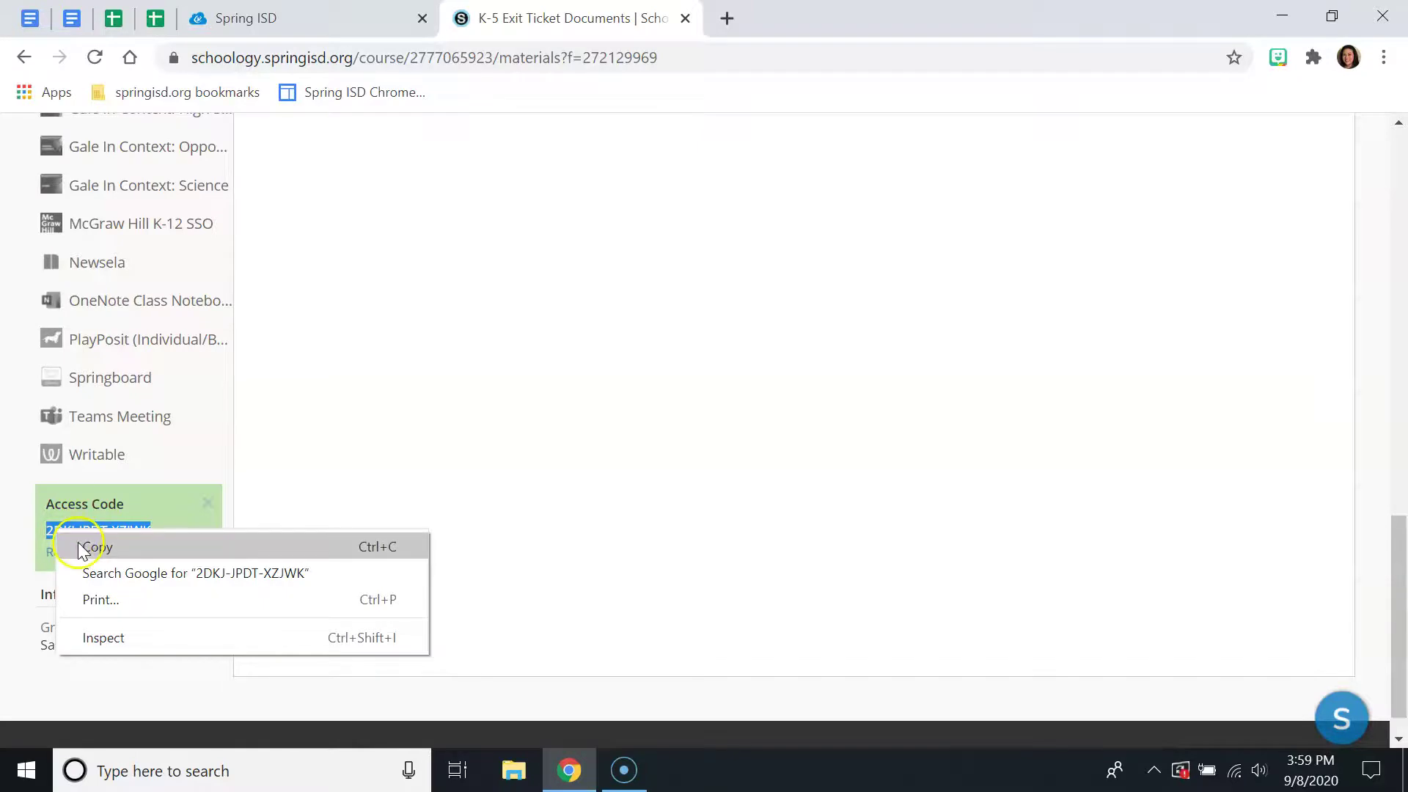
# Start joining a course from the My Courses page and paste the copied course access code into the Access Code field
pyautogui.scroll(15, 220, 541)
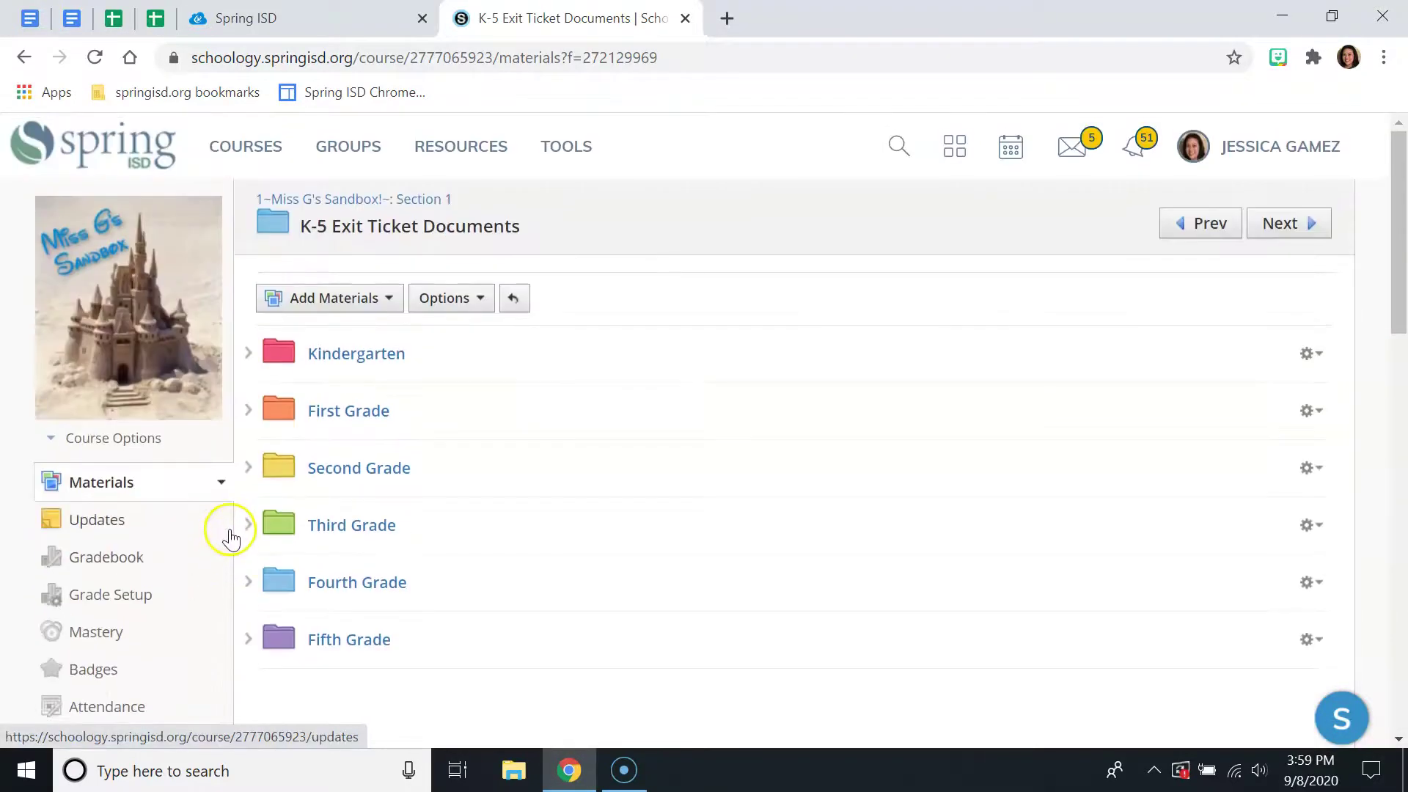
pyautogui.click(217, 148)
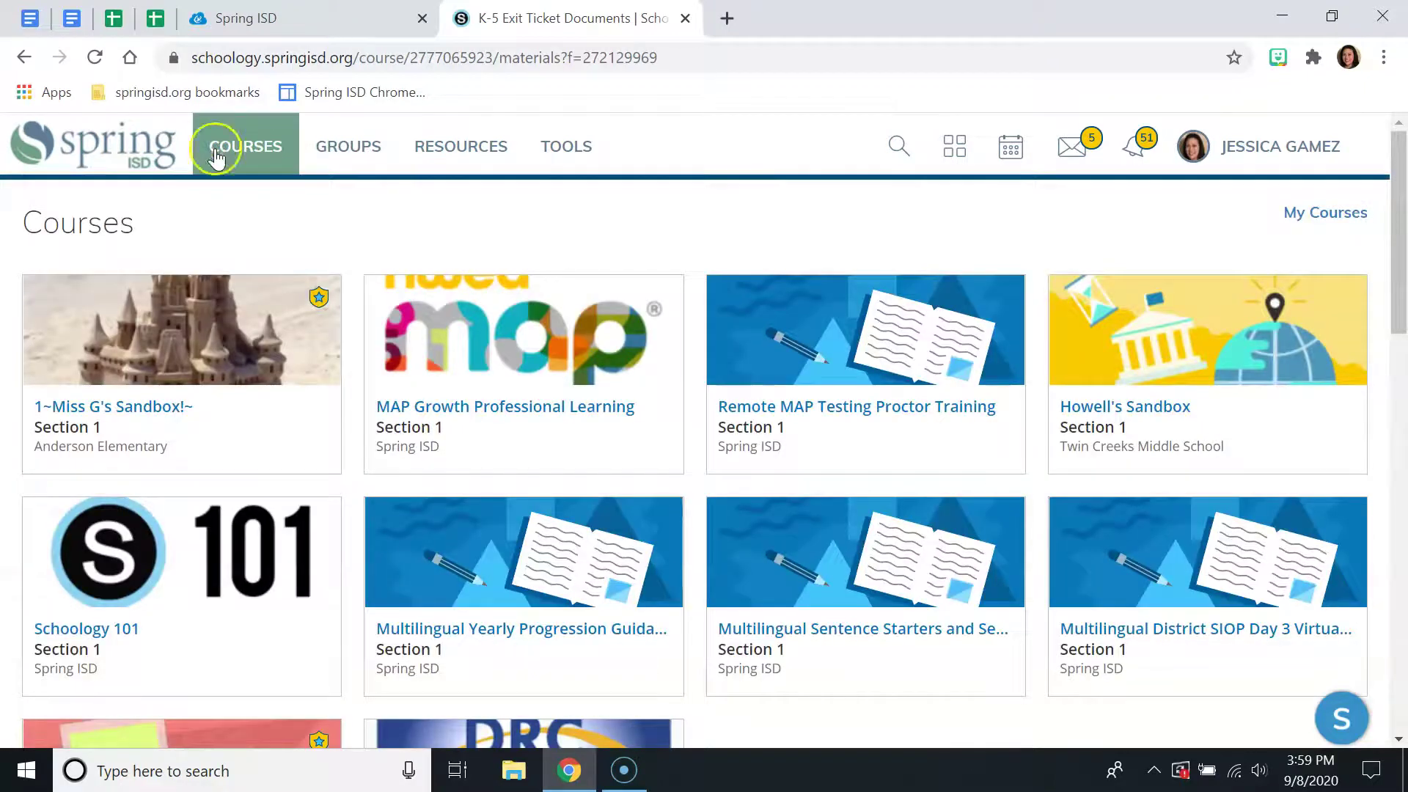
pyautogui.click(1355, 232)
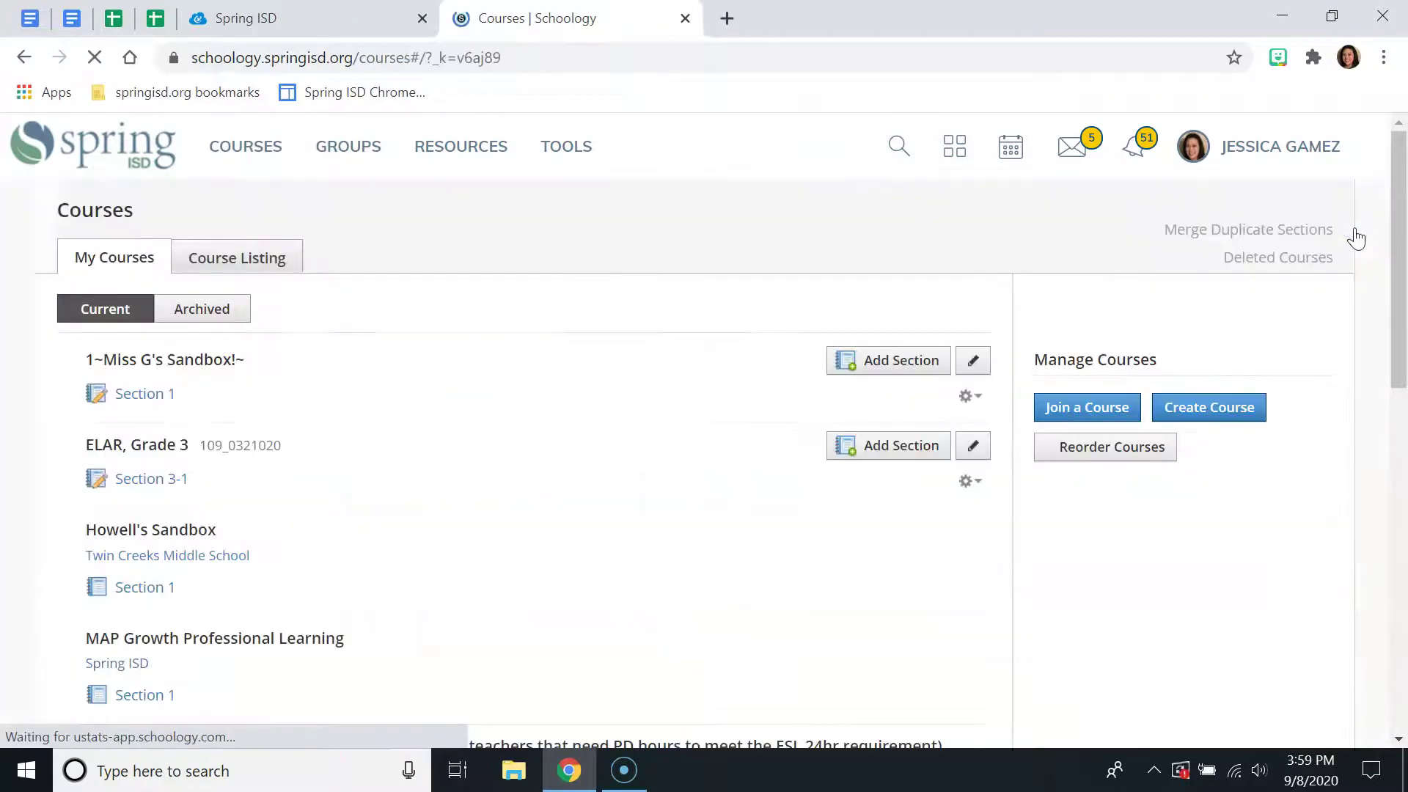
pyautogui.click(1083, 406)
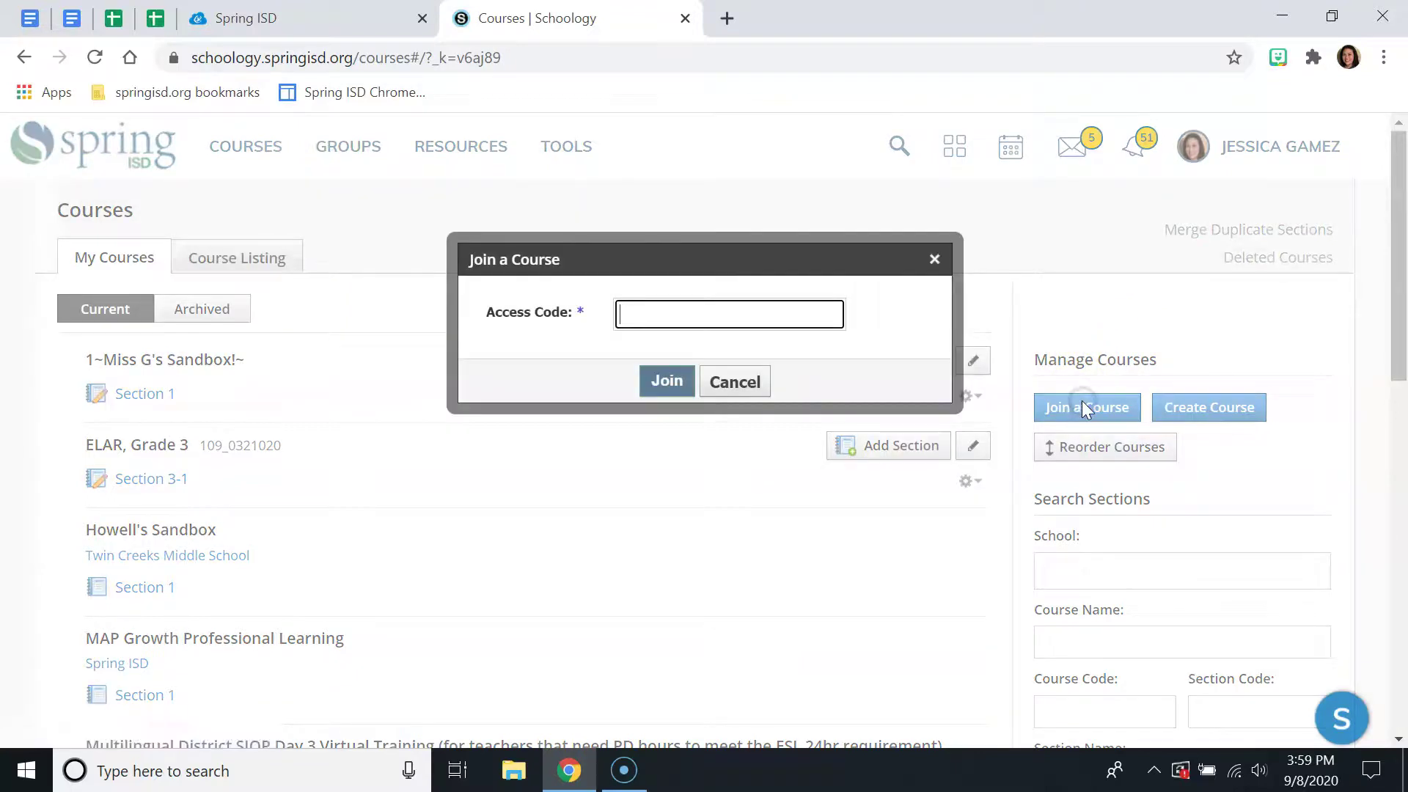
pyautogui.hotkey('ctrl', 'v')
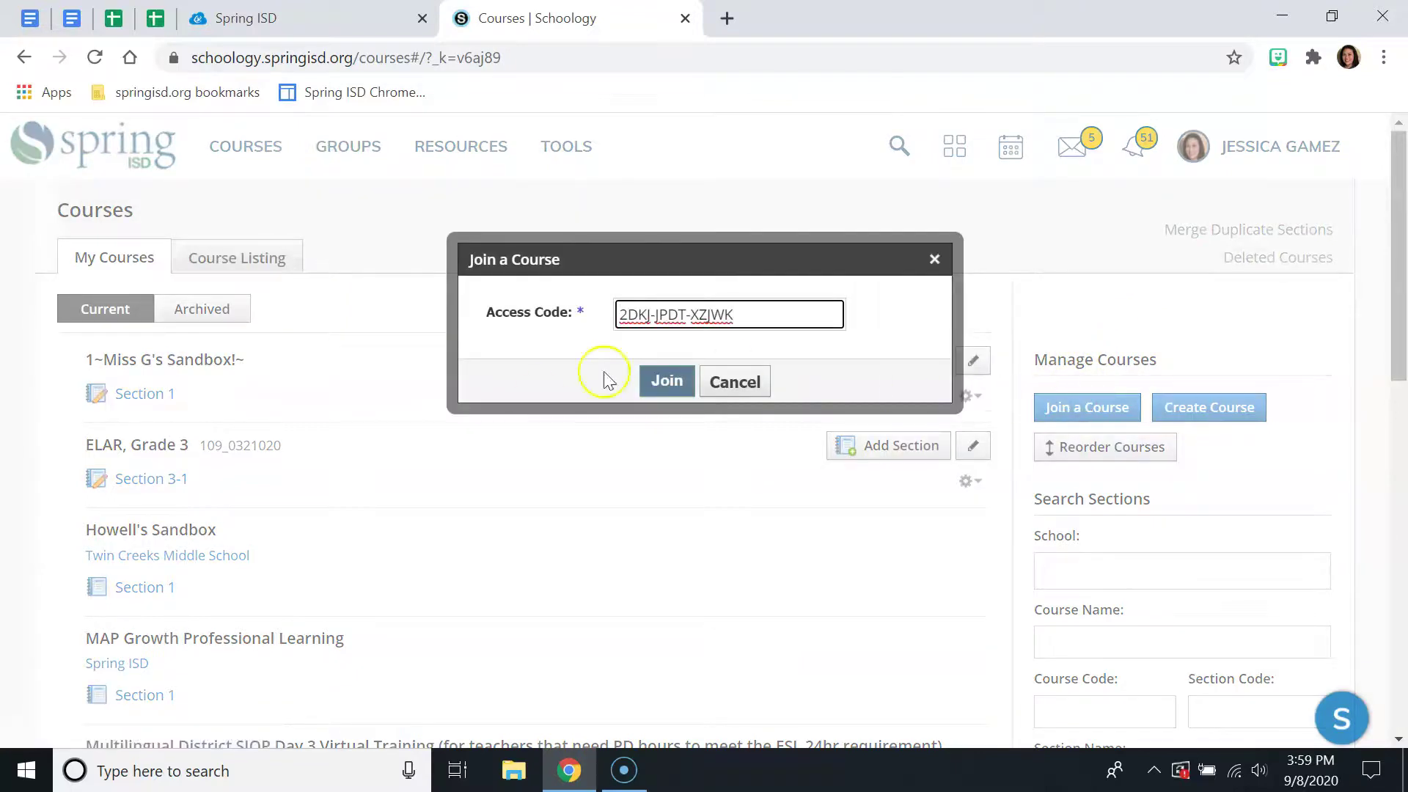